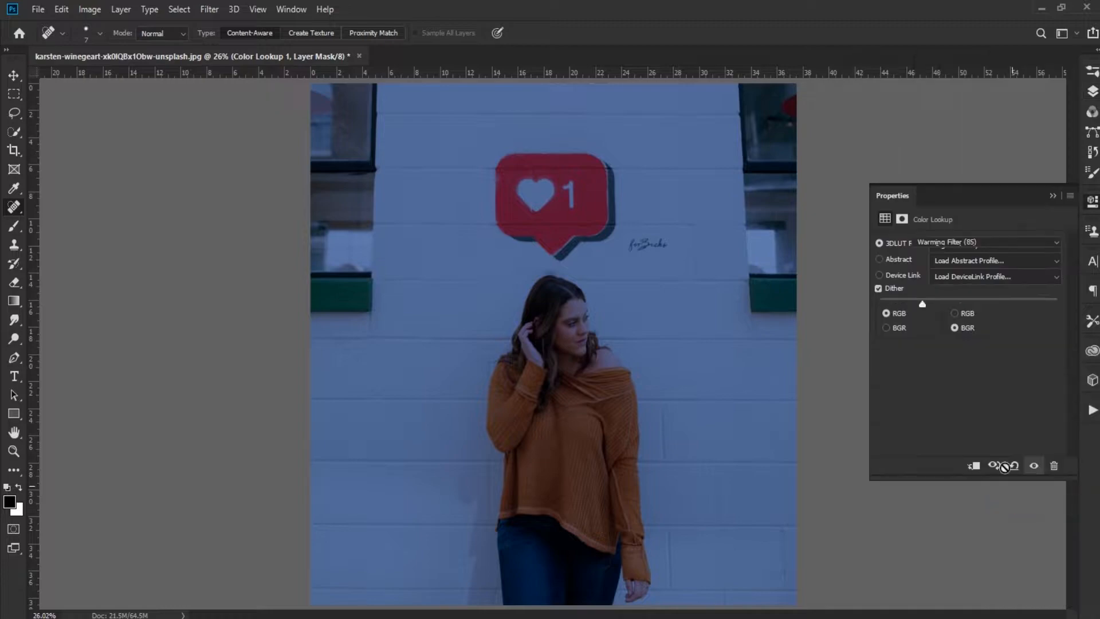
Step: Set the photo filter adjustment to Cooling Filter (LBB) with 15% density
{"action": "left_click", "coordinate": [971, 243]}
{"action": "left_click", "coordinate": [955, 301]}
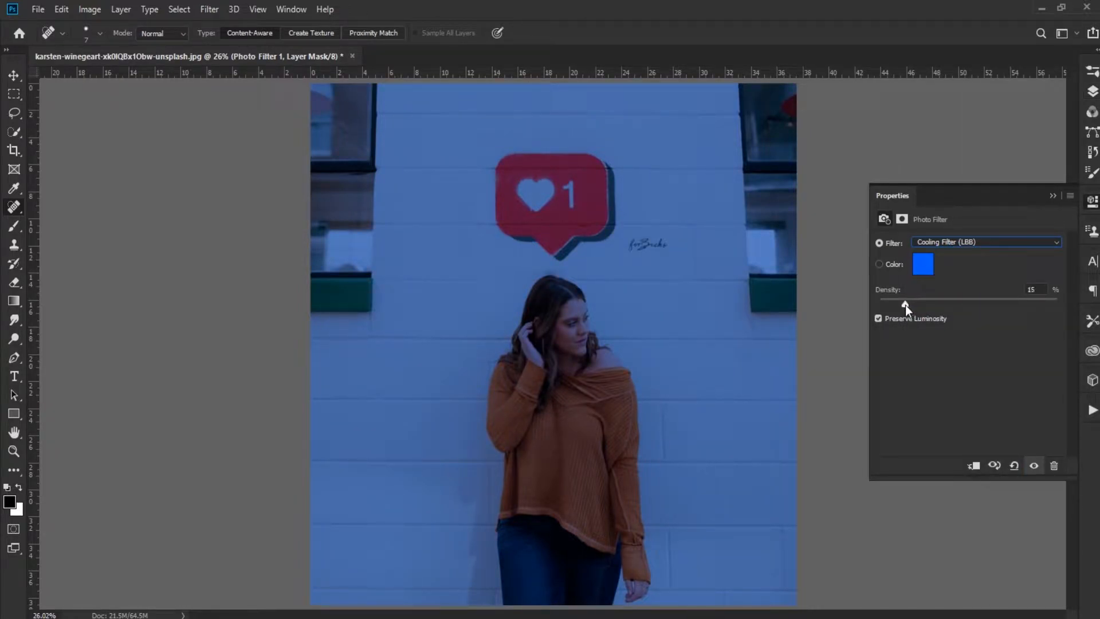
Step: Add a Levels adjustment layer above the photo filter and darken the midtones to 0.49
{"action": "left_click", "coordinate": [1093, 92]}
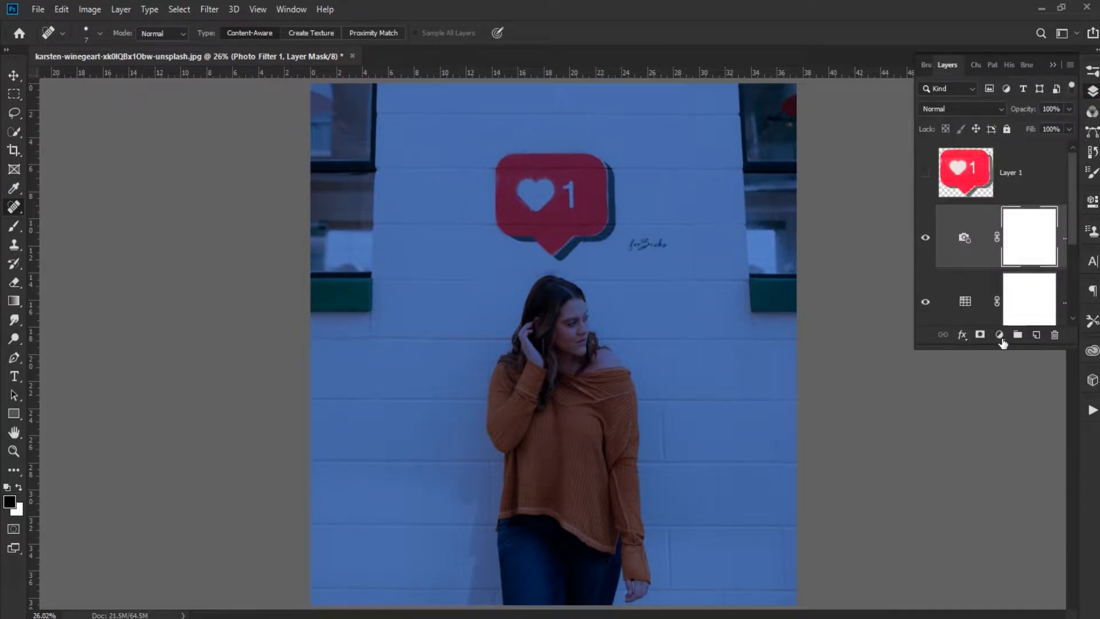
{"action": "left_click", "coordinate": [1000, 334]}
{"action": "left_click", "coordinate": [1018, 410]}
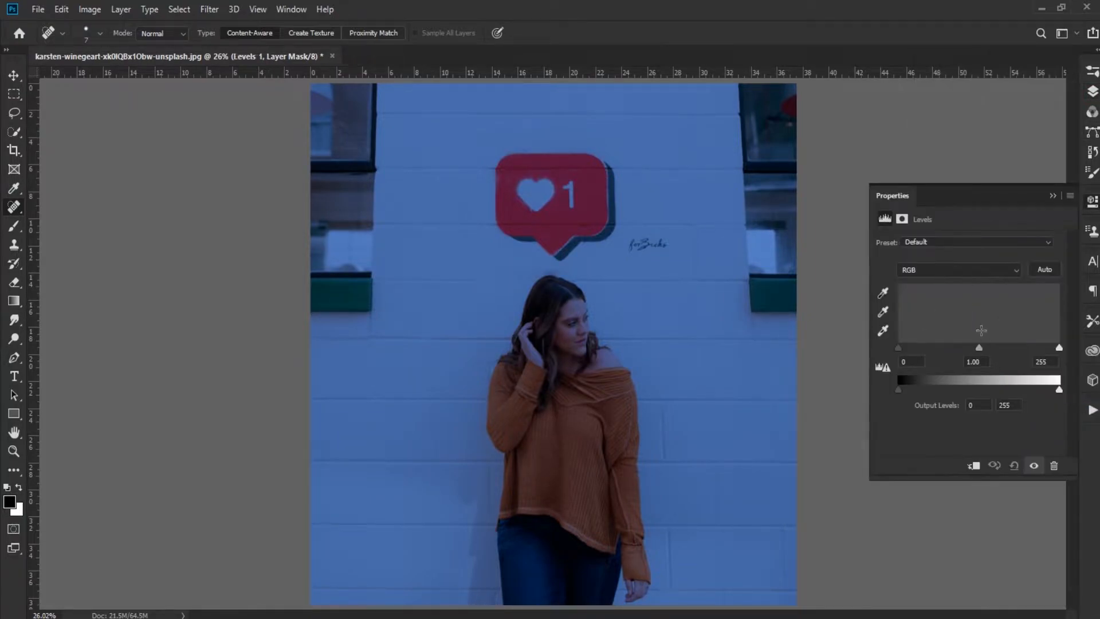
{"action": "left_click_drag", "start_coordinate": [983, 350], "coordinate": [1012, 345]}
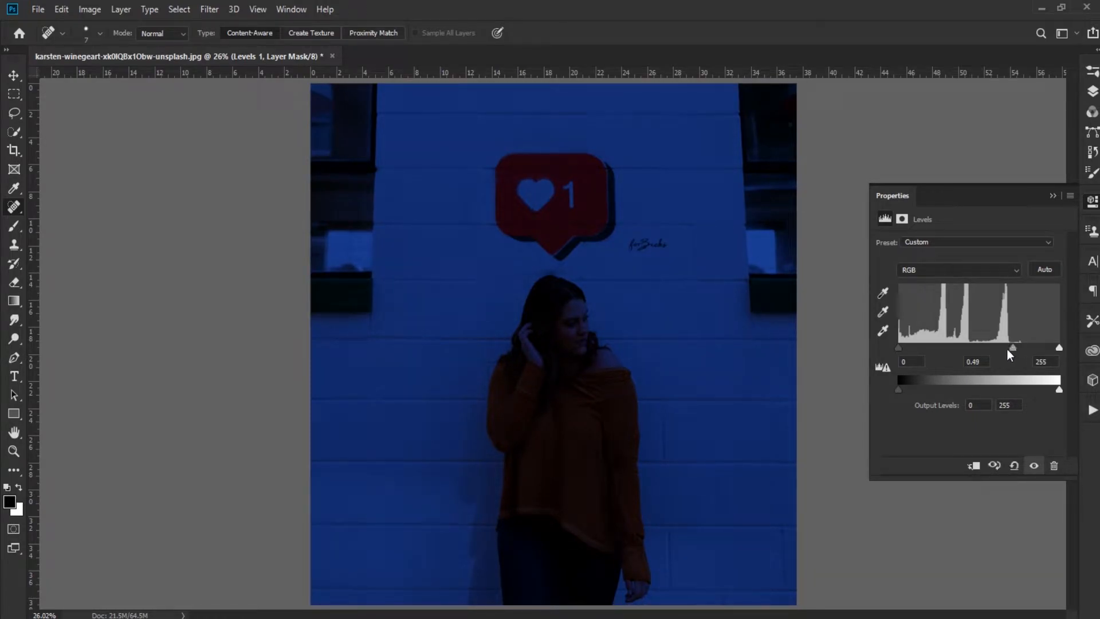
Step: Add a Curves adjustment layer and pull the midtones and shadows of the RGB curve down to darken the photo
{"action": "left_click", "coordinate": [1093, 91]}
{"action": "left_click", "coordinate": [1000, 335]}
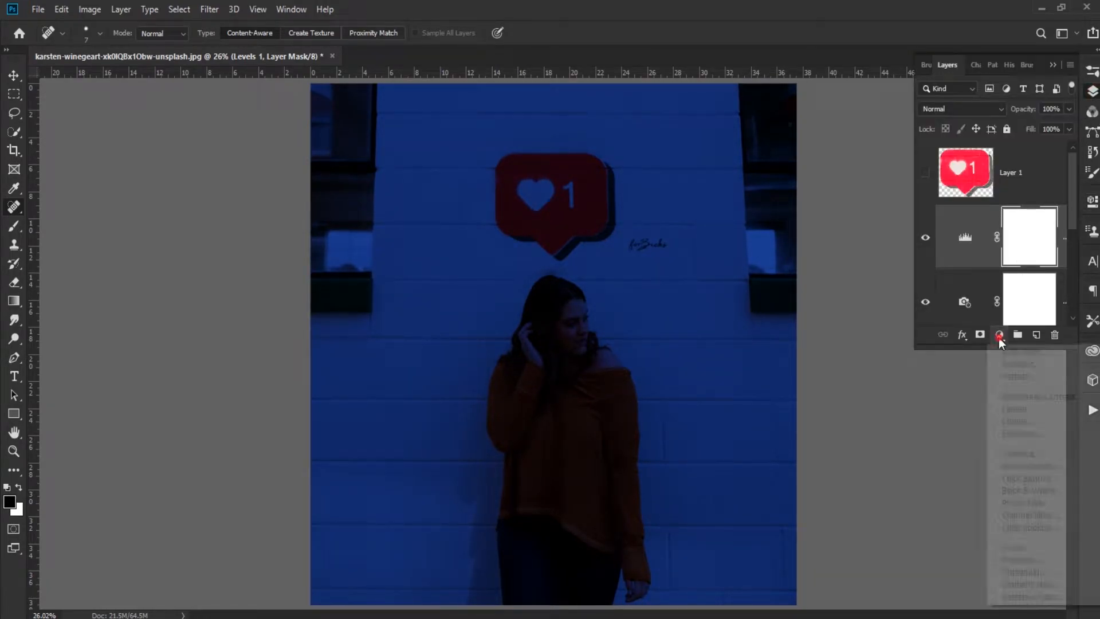
{"action": "left_click", "coordinate": [1007, 422]}
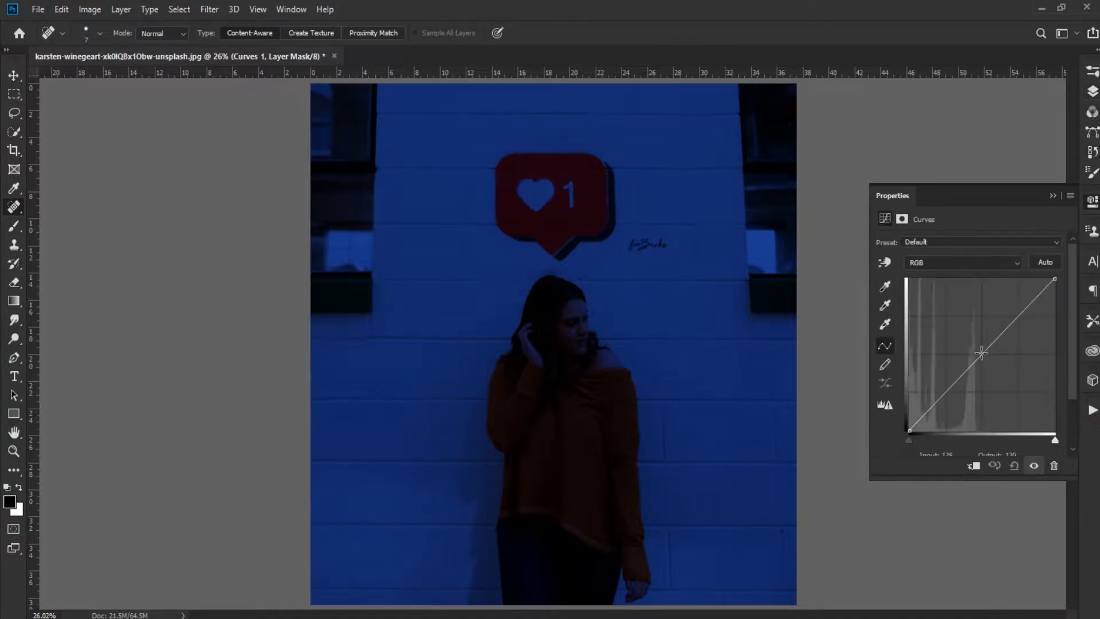
{"action": "left_click_drag", "start_coordinate": [981, 355], "coordinate": [992, 373]}
{"action": "left_click_drag", "start_coordinate": [931, 418], "coordinate": [936, 423]}
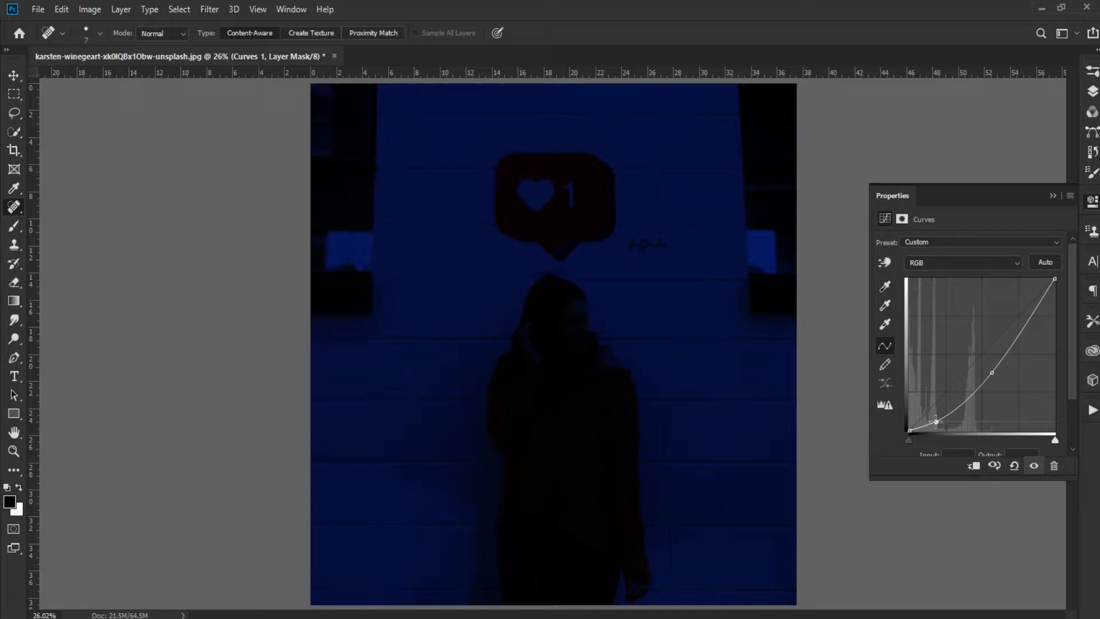
Step: Make Layer 1 with the like-icon cutout visible and convert it to a smart object
{"action": "left_click", "coordinate": [1093, 93]}
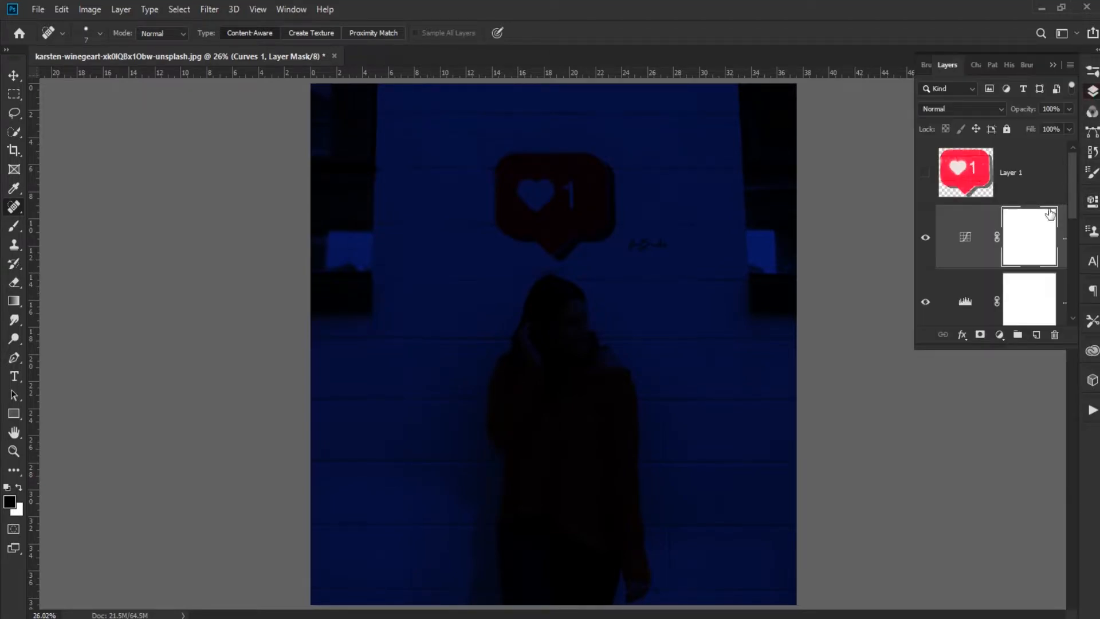
{"action": "left_click", "coordinate": [966, 179]}
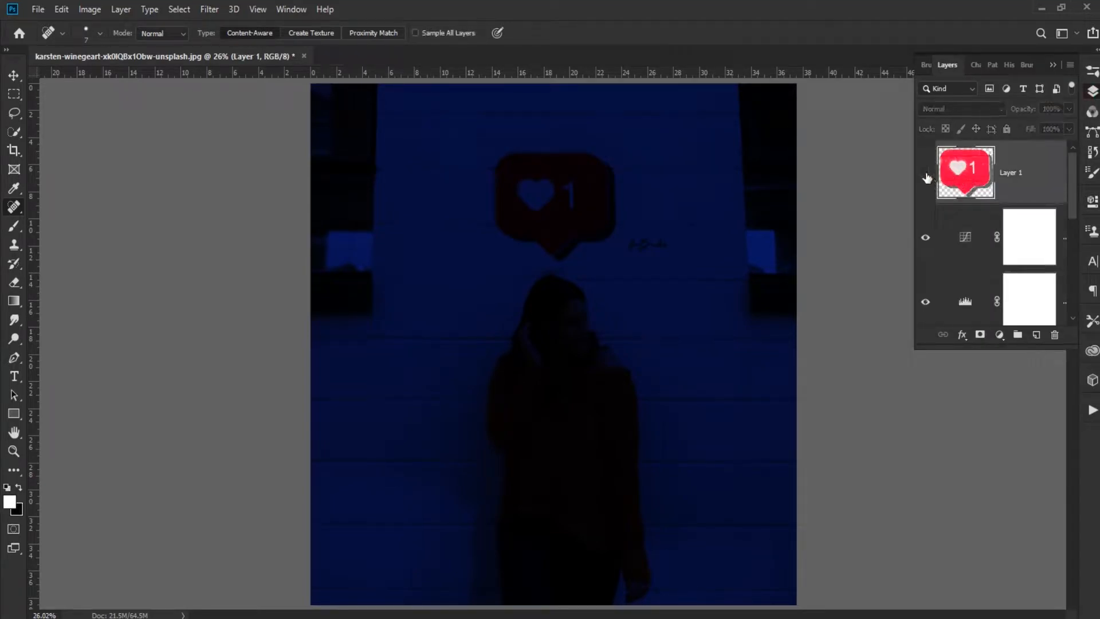
{"action": "left_click", "coordinate": [926, 173]}
{"action": "right_click", "coordinate": [1032, 189]}
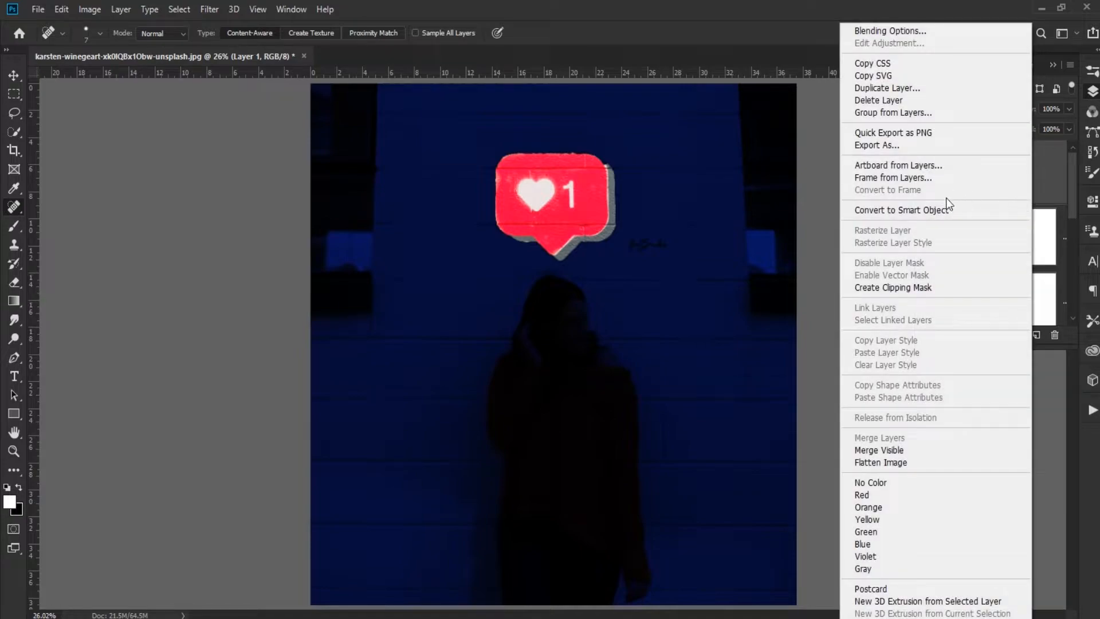
{"action": "left_click", "coordinate": [906, 210]}
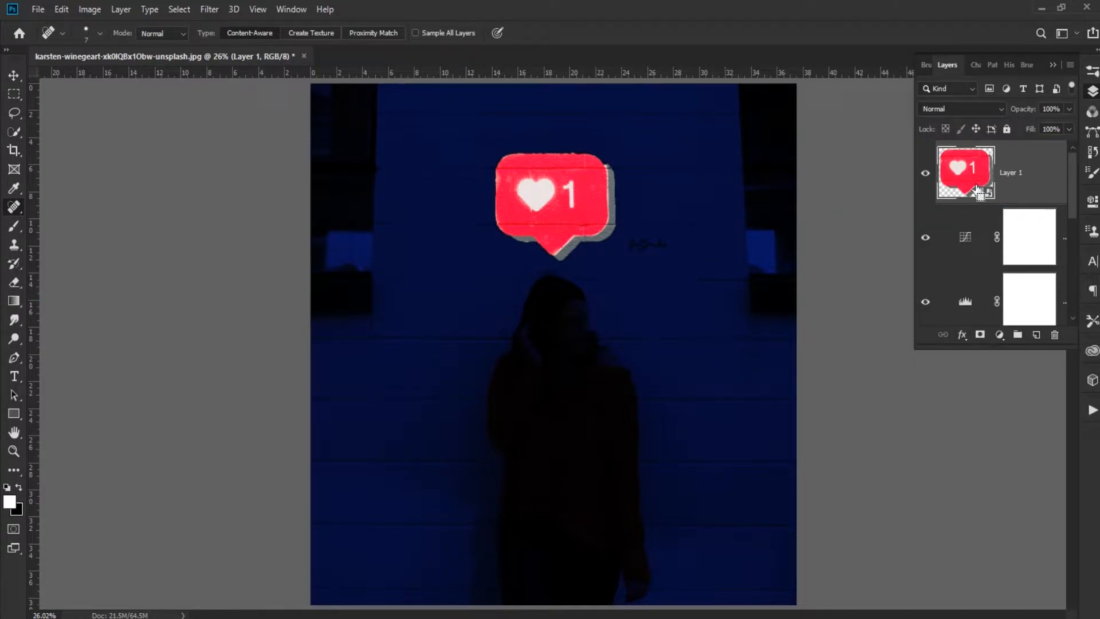
Step: Duplicate the like-icon smart object and set the copy's blend mode to Screen
{"action": "left_click_drag", "start_coordinate": [977, 190], "coordinate": [977, 182]}
{"action": "left_click", "coordinate": [961, 109]}
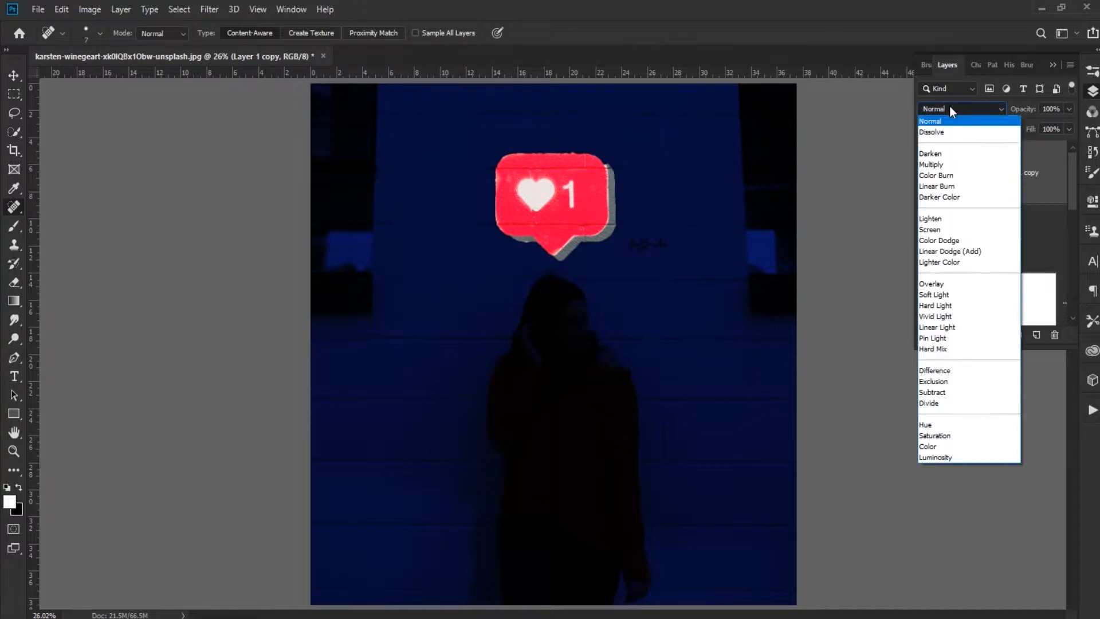
{"action": "left_click", "coordinate": [929, 230]}
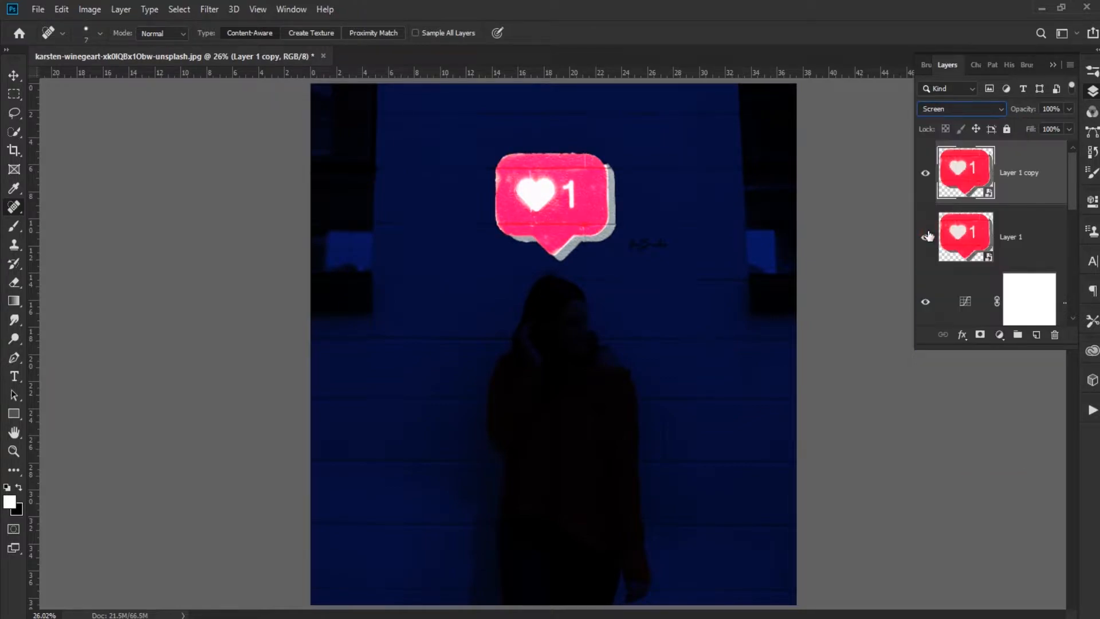
Step: Apply a Gaussian Blur with a 2-pixel radius to the like-icon copy
{"action": "left_click", "coordinate": [210, 9]}
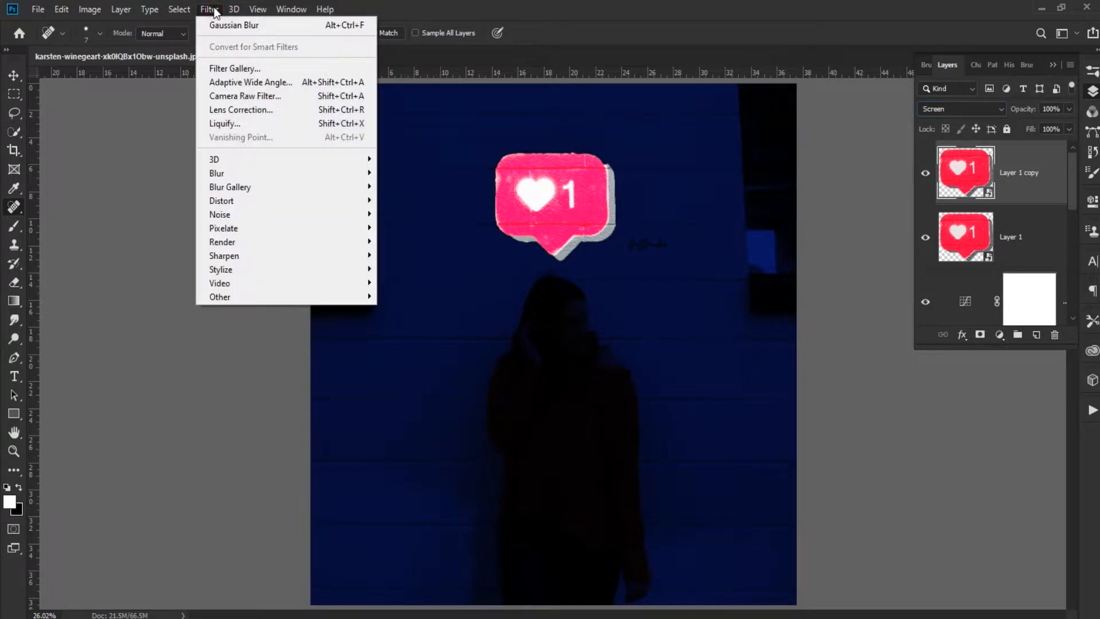
{"action": "mouse_move", "coordinate": [251, 175]}
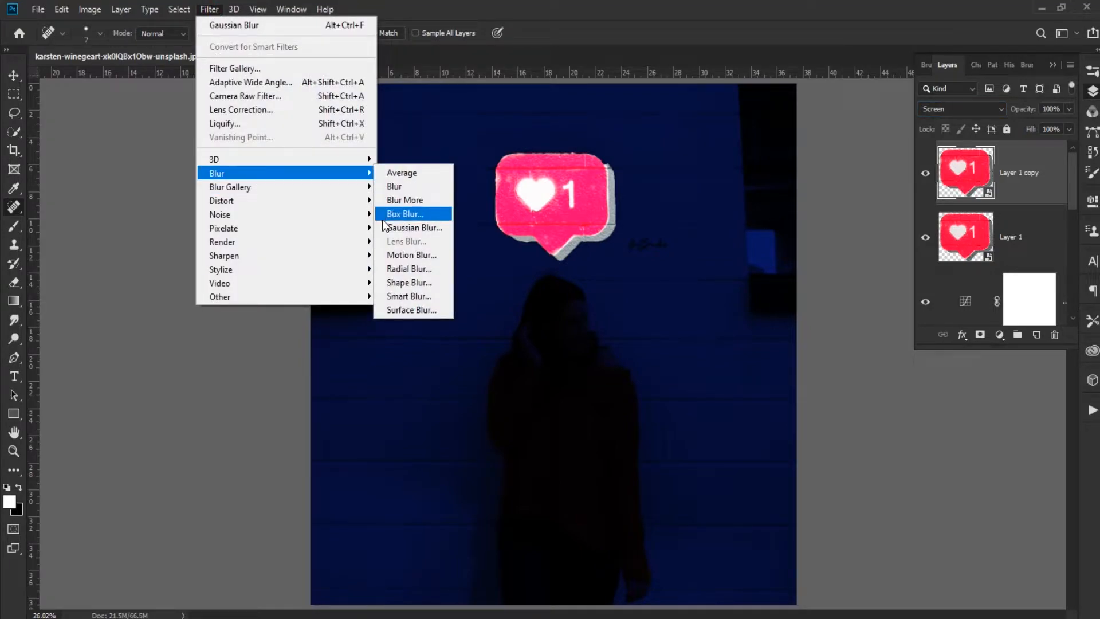
{"action": "left_click", "coordinate": [393, 229]}
{"action": "type", "text": "2"}
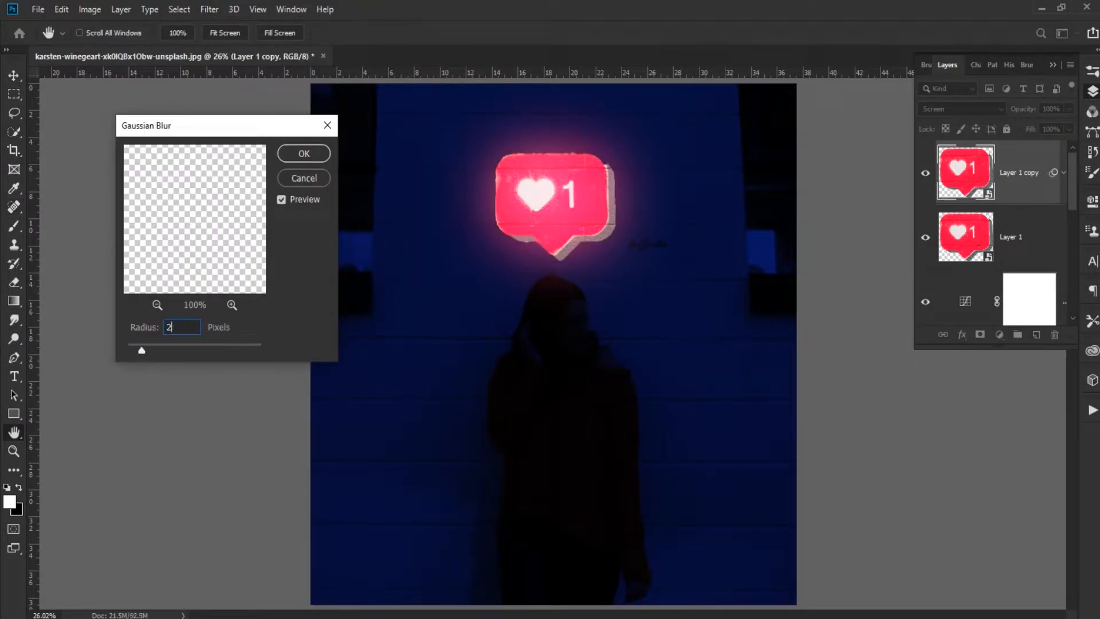
{"action": "left_click", "coordinate": [305, 154]}
Step: Duplicate the blurred like-icon copy and set the duplicate's Gaussian Blur radius to 5 pixels
{"action": "key", "text": "j"}
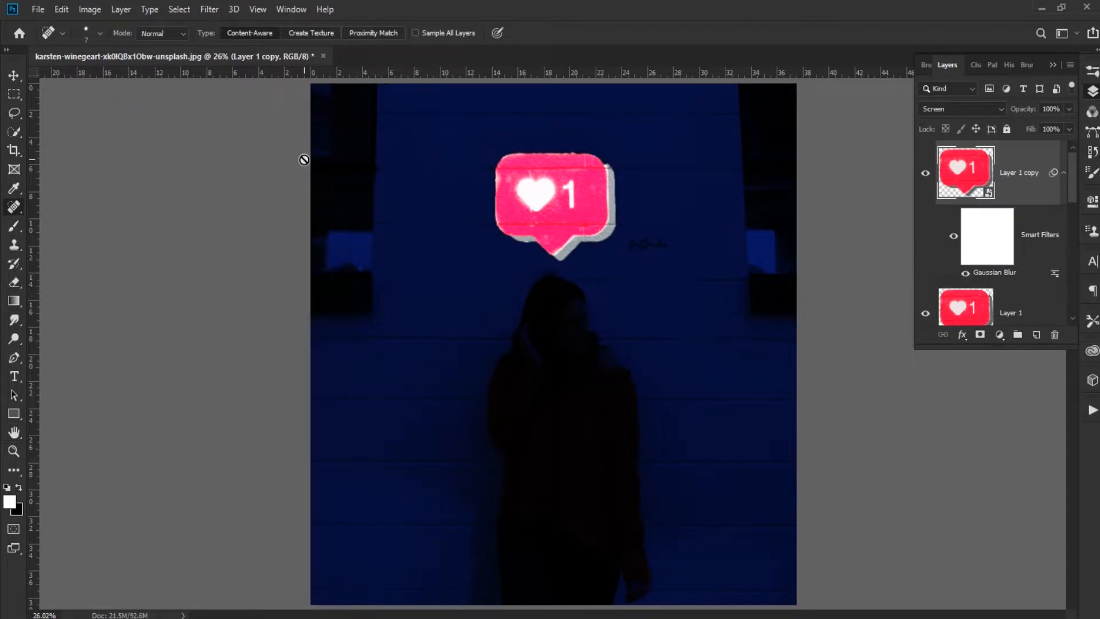
{"action": "key", "text": "ctrl+j"}
{"action": "double_click", "coordinate": [995, 273]}
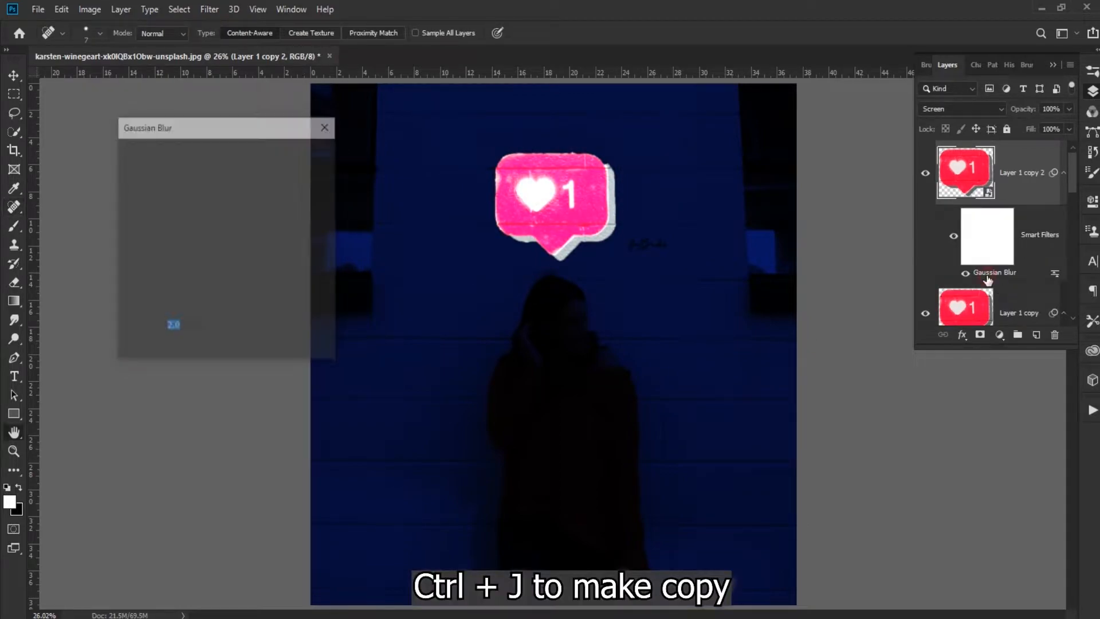
{"action": "type", "text": "5"}
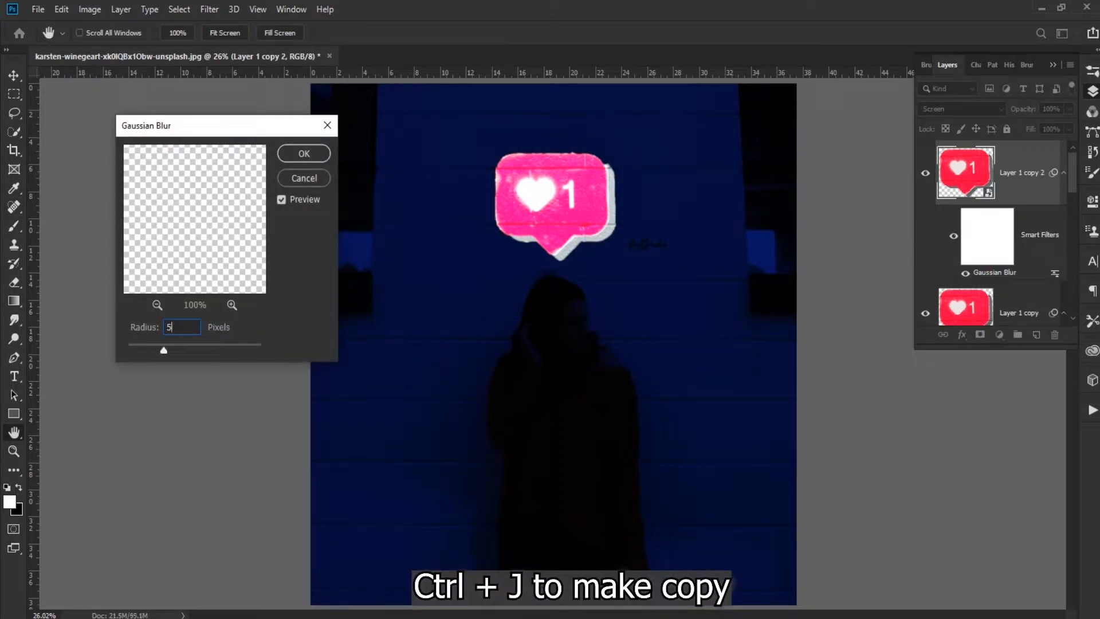
{"action": "left_click", "coordinate": [305, 153]}
Step: Duplicate the 5-pixel blurred copy and set the new layer's Gaussian Blur radius to 10 pixels
{"action": "key", "text": "ctrl+j"}
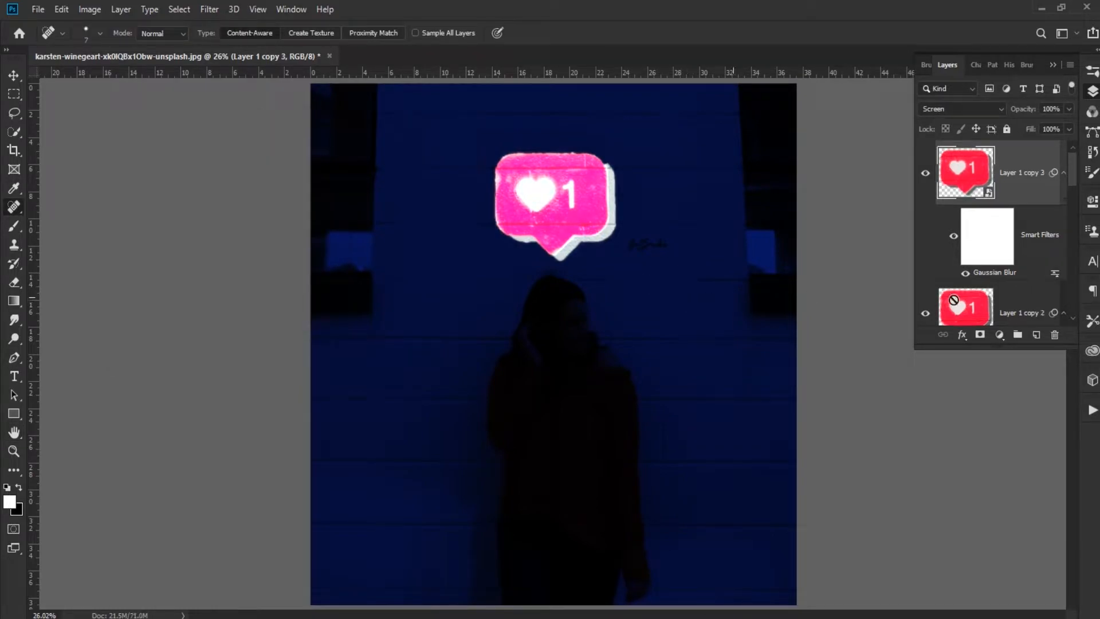
{"action": "double_click", "coordinate": [986, 274]}
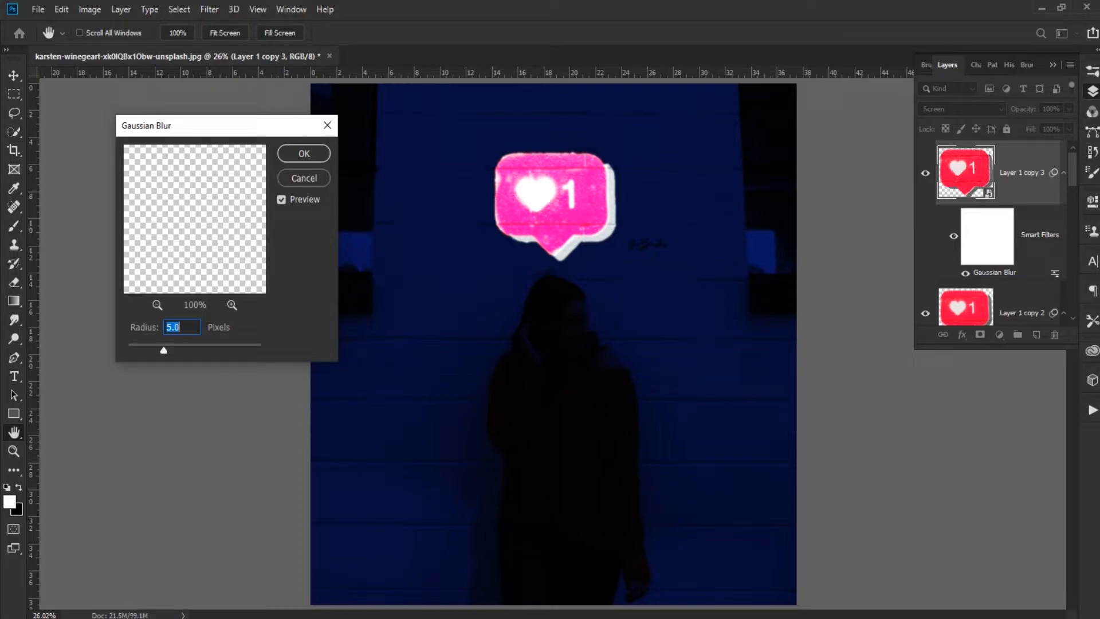
{"action": "type", "text": "10"}
{"action": "left_click", "coordinate": [304, 154]}
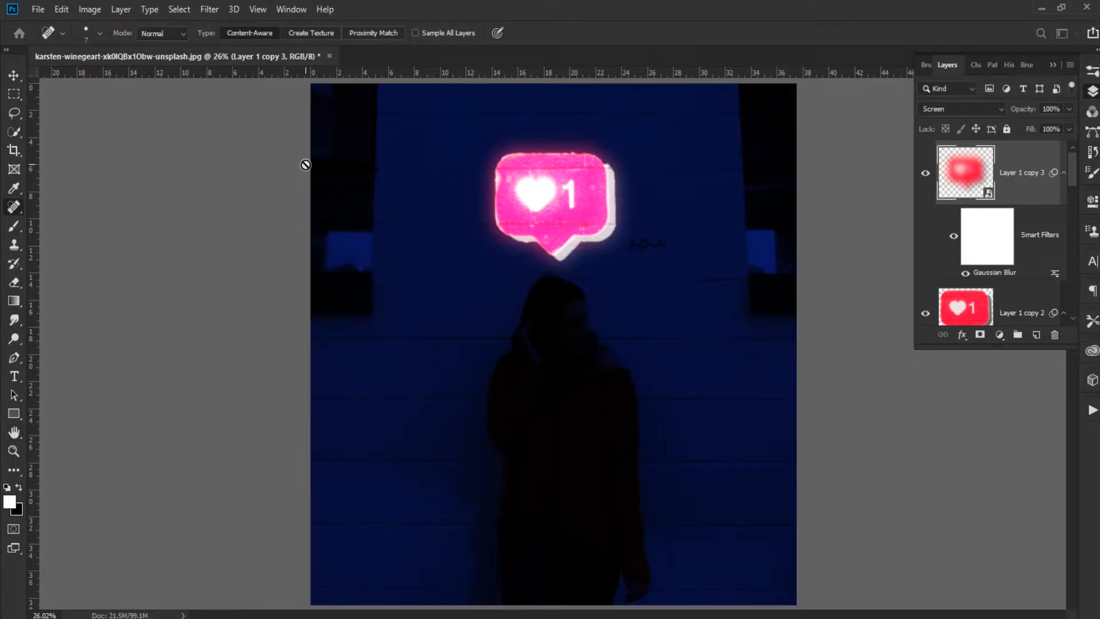
Step: Duplicate the topmost blurred copy once more and set its Gaussian Blur radius to 150 pixels
{"action": "key", "text": "ctrl+j"}
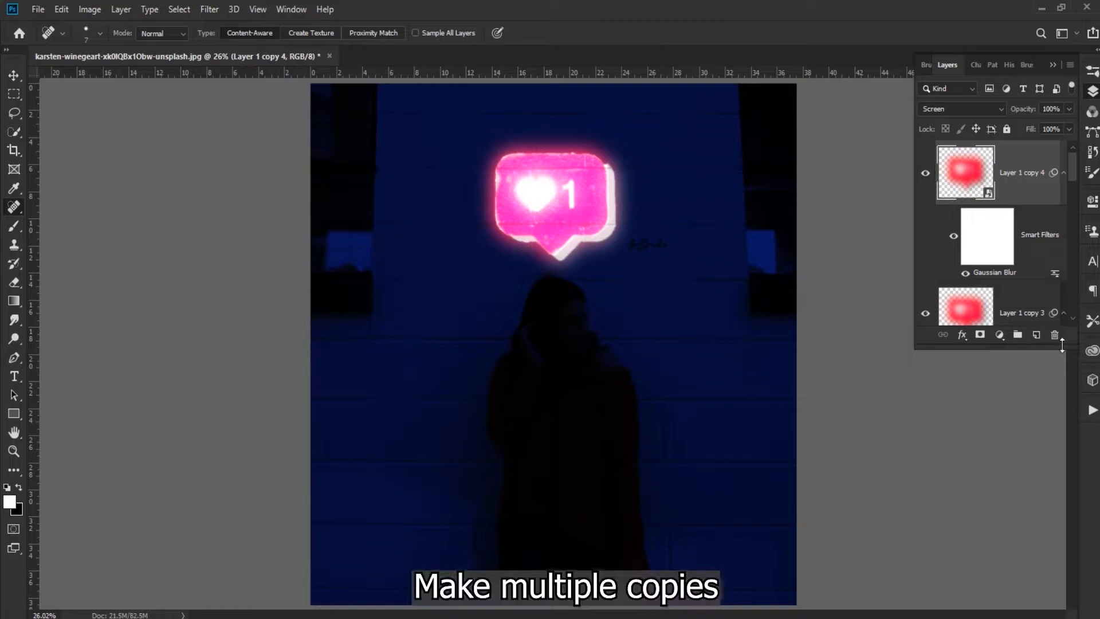
{"action": "double_click", "coordinate": [986, 279]}
{"action": "type", "text": "150"}
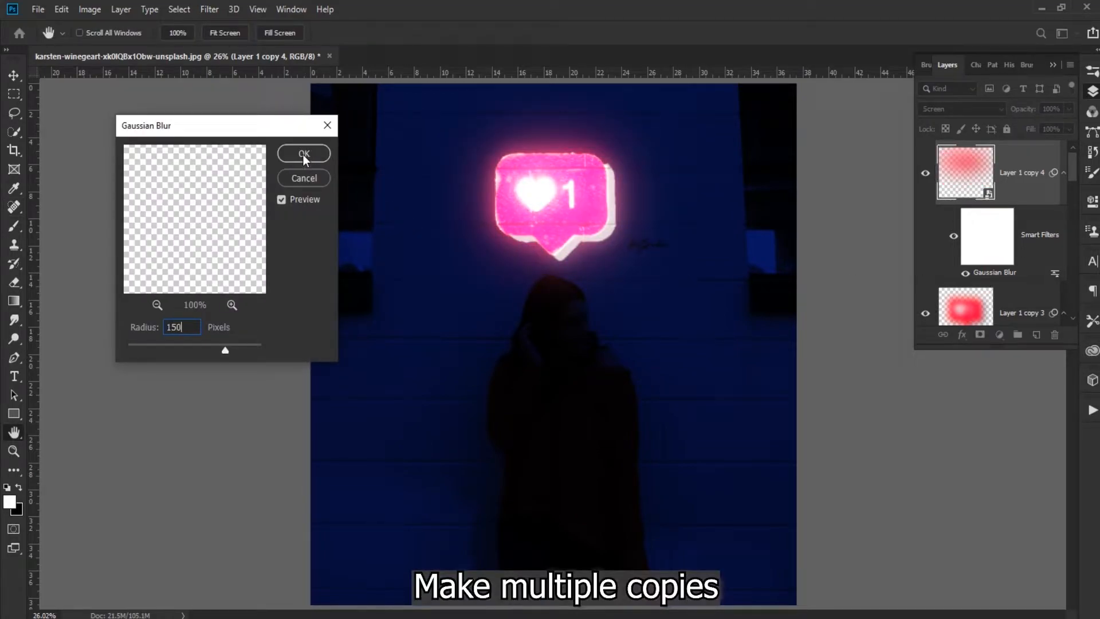
{"action": "left_click", "coordinate": [305, 155]}
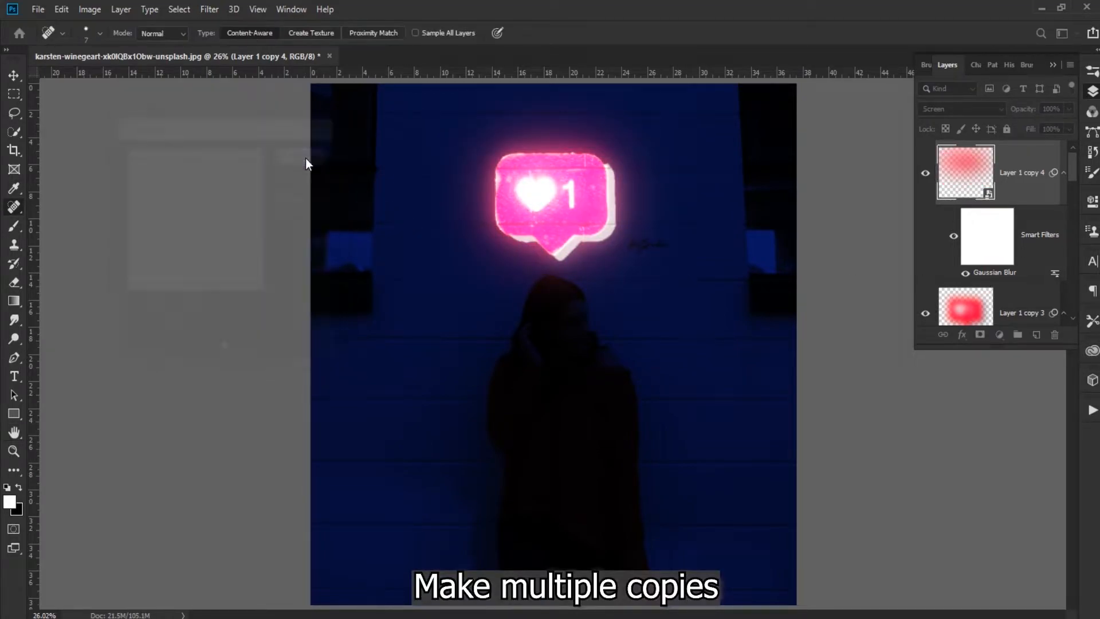
Step: Group Layer 1 and all of its blurred copies into one layer group
{"action": "scroll", "coordinate": [1026, 252], "scroll_direction": "down", "scroll_amount": 5}
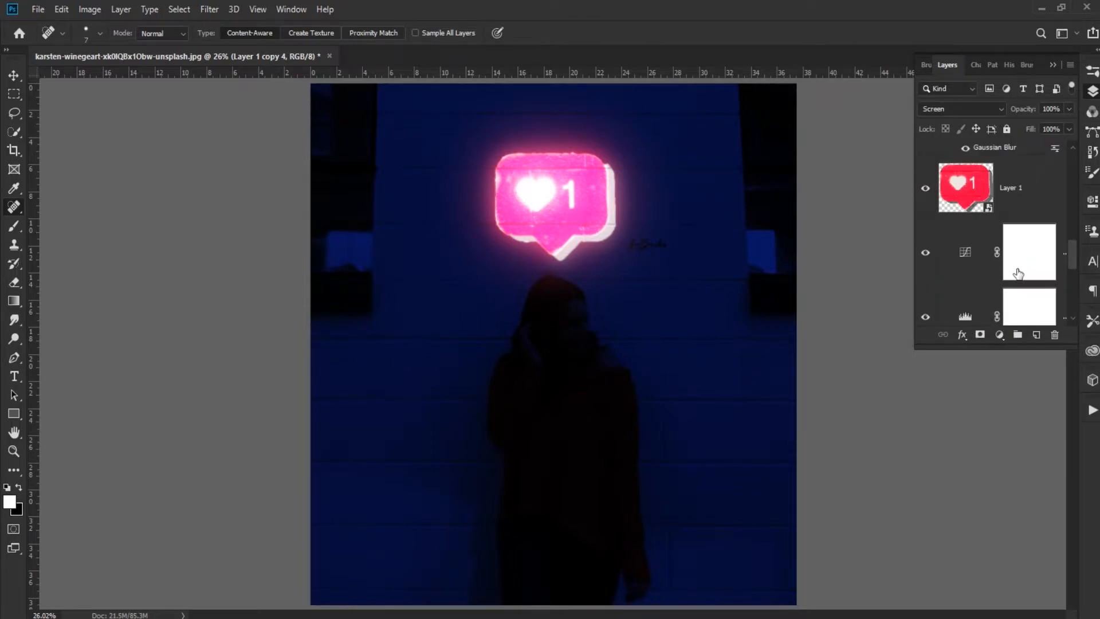
{"action": "left_click", "coordinate": [1026, 205], "text": "shift"}
{"action": "left_click", "coordinate": [1018, 335]}
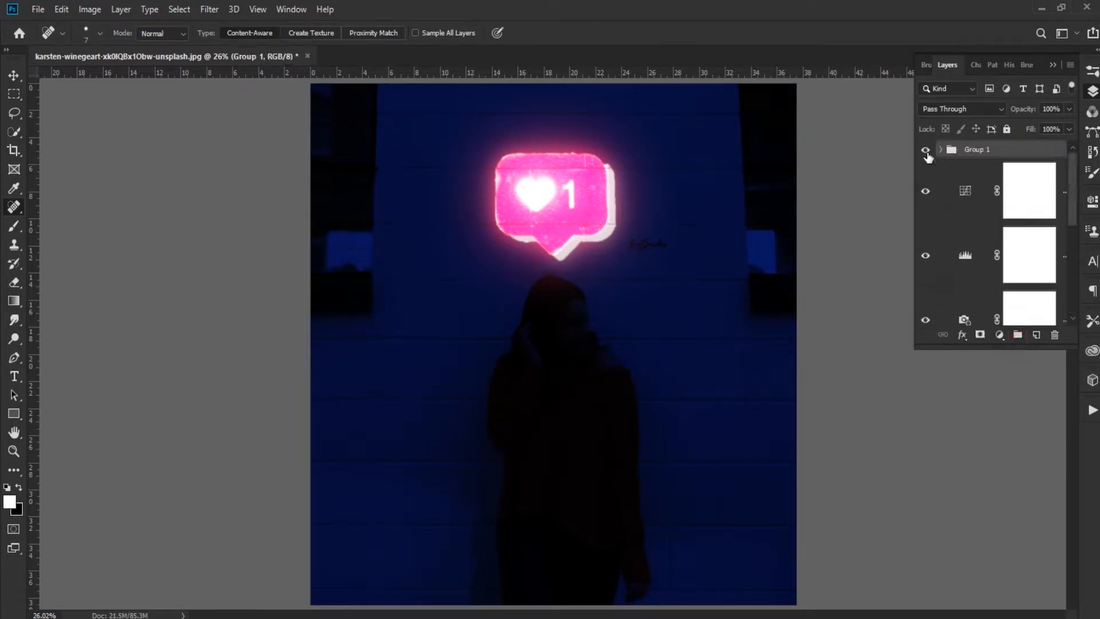
Step: Paint black on the Curves layer mask over the woman with a soft 2300-pixel brush to brighten the area below the icon
{"action": "left_click", "coordinate": [981, 211]}
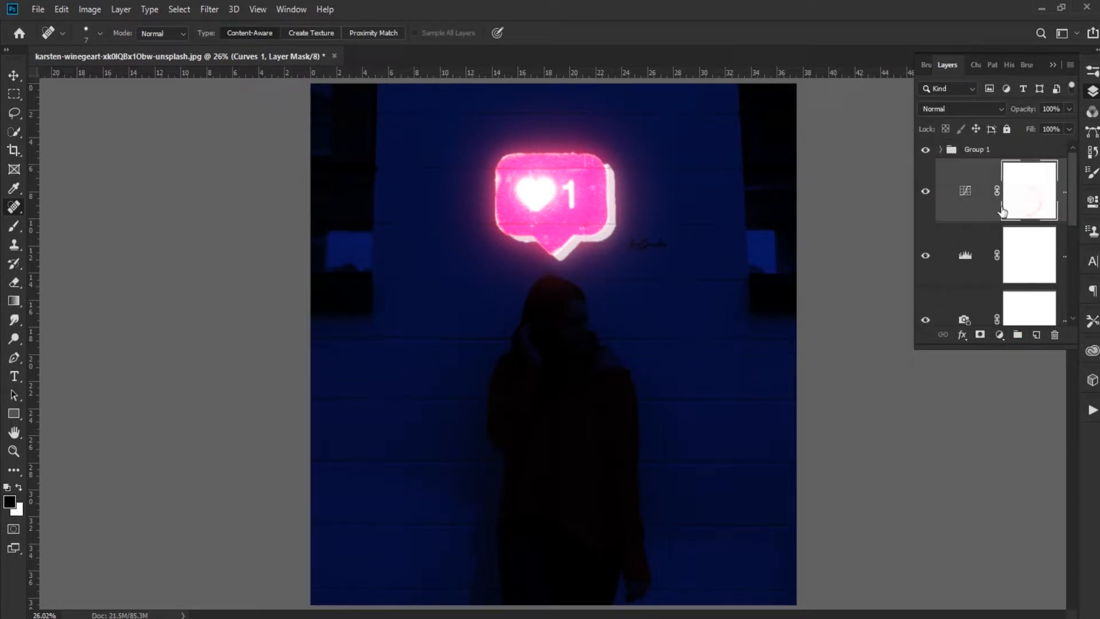
{"action": "left_click", "coordinate": [19, 228]}
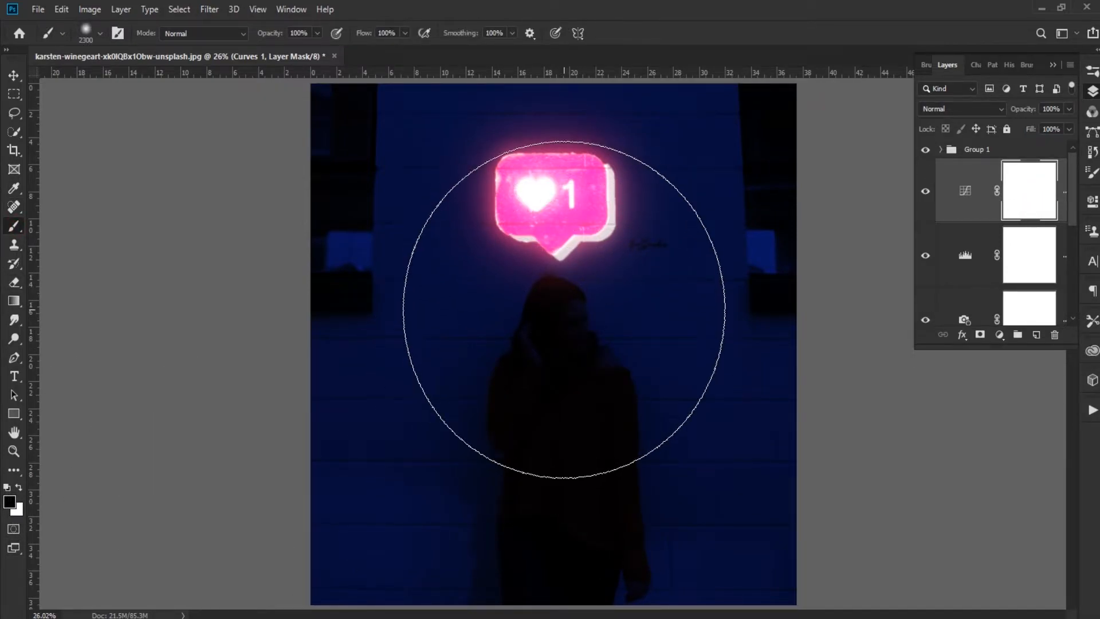
{"action": "left_click", "coordinate": [557, 378]}
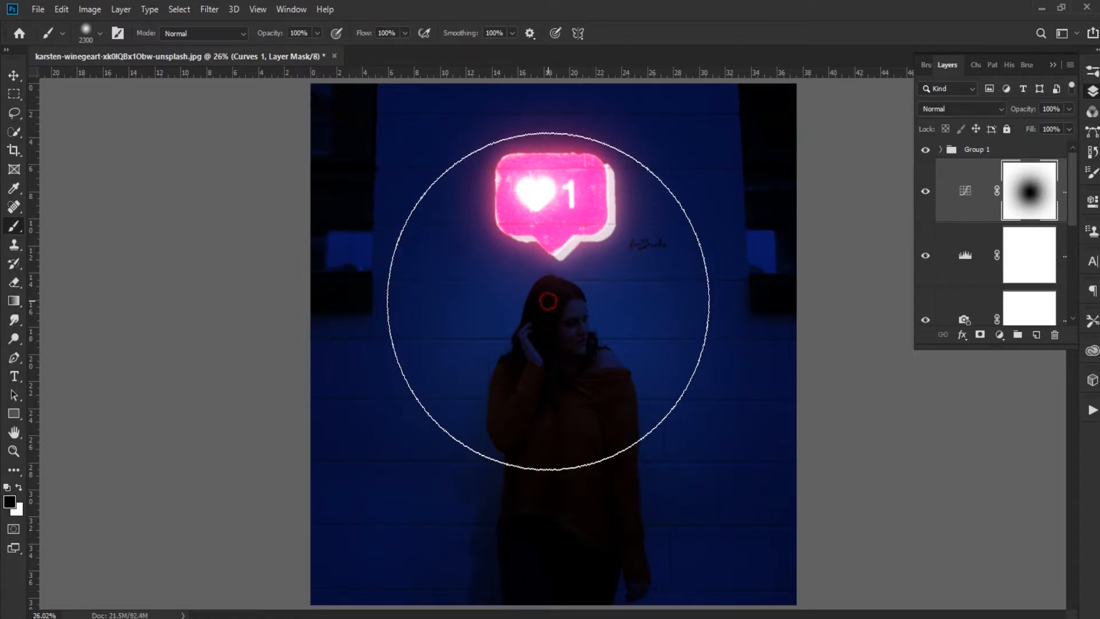
Step: Paint black on the Levels layer mask around the woman's head with the same soft brush to lighten that area
{"action": "left_click", "coordinate": [1037, 263]}
{"action": "left_click", "coordinate": [563, 294]}
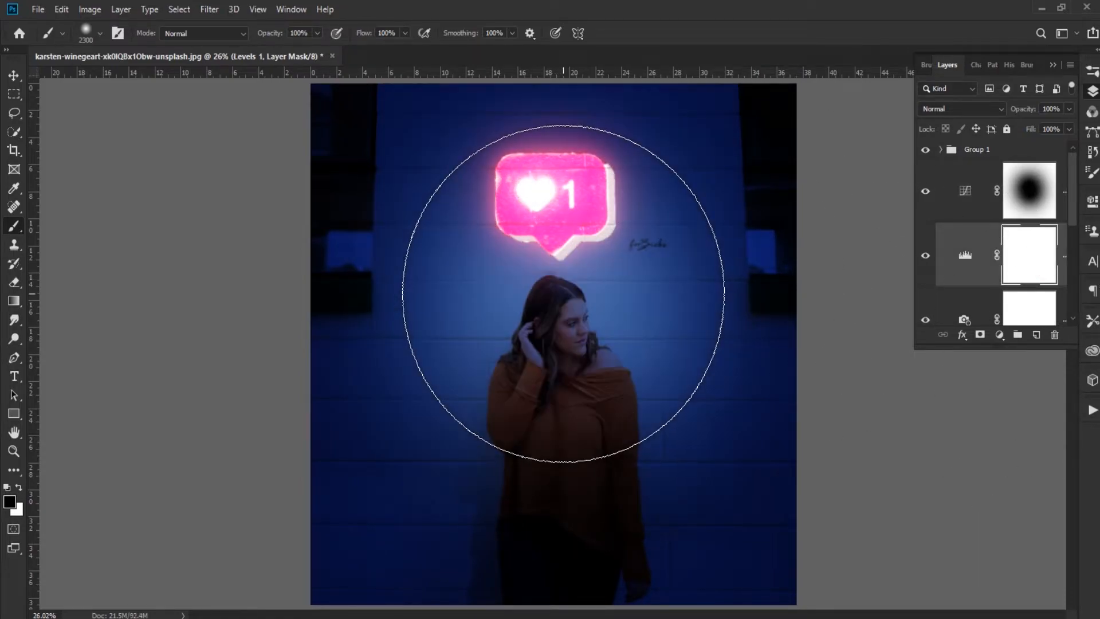
{"action": "left_click", "coordinate": [563, 293]}
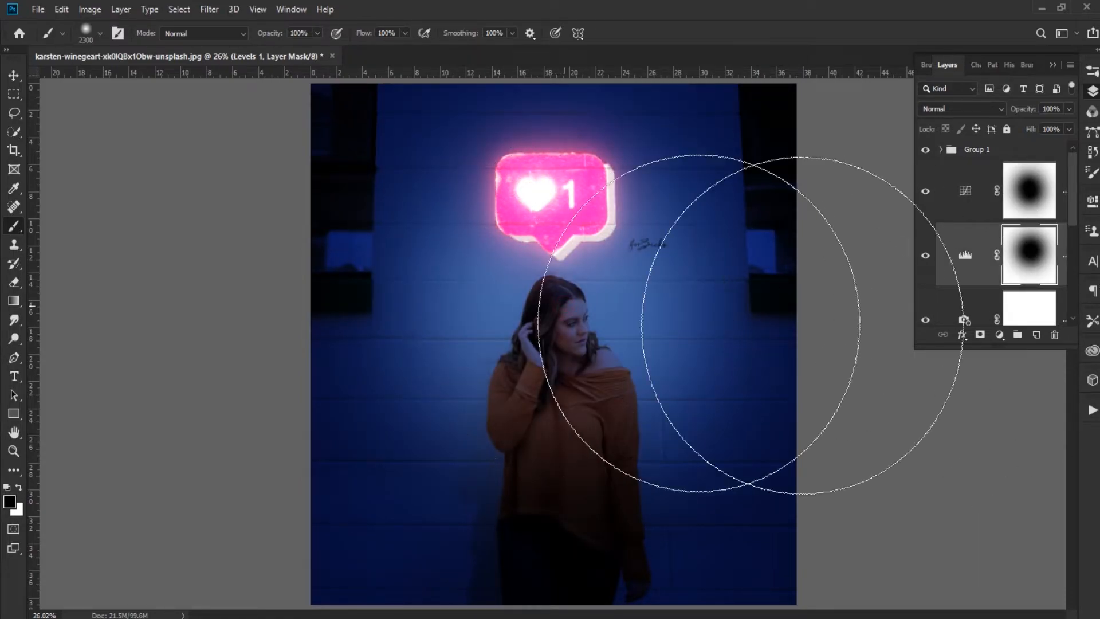
Step: Refine the Levels layer mask using white as the brush color, and make the Curves layer mask active
{"action": "key", "text": "x"}
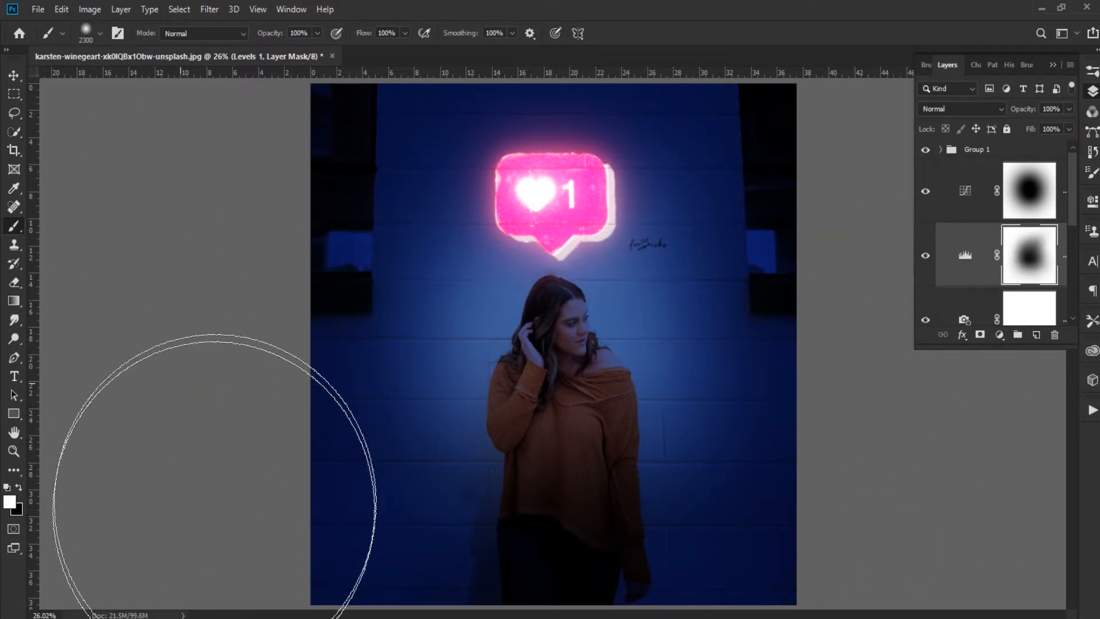
{"action": "left_click", "coordinate": [1026, 198]}
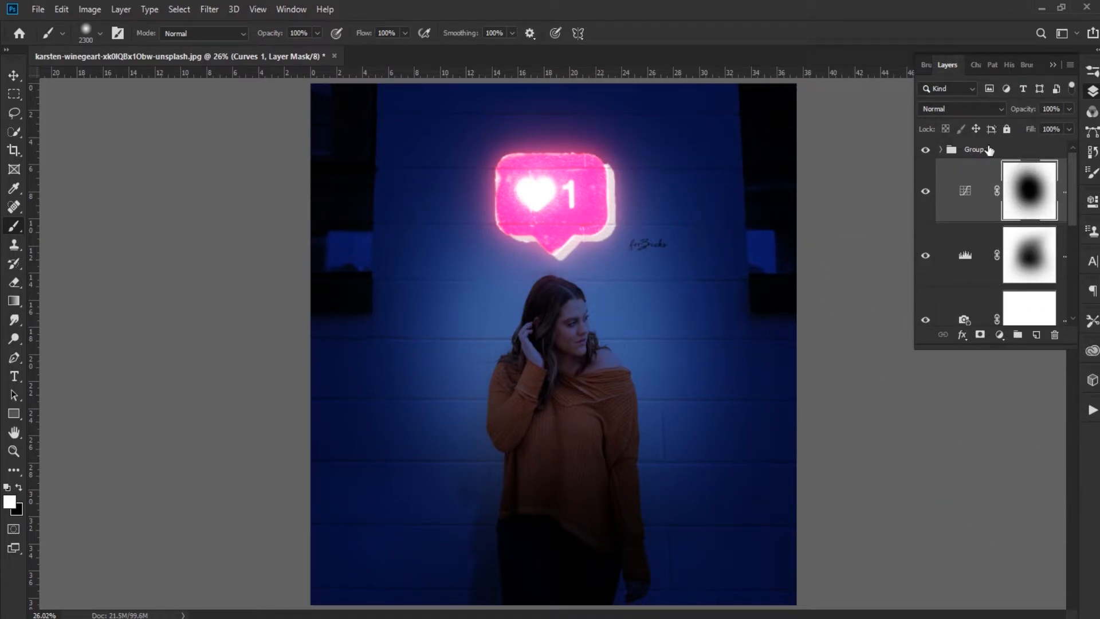
{"action": "scroll", "coordinate": [995, 200], "scroll_direction": "down", "scroll_amount": 2}
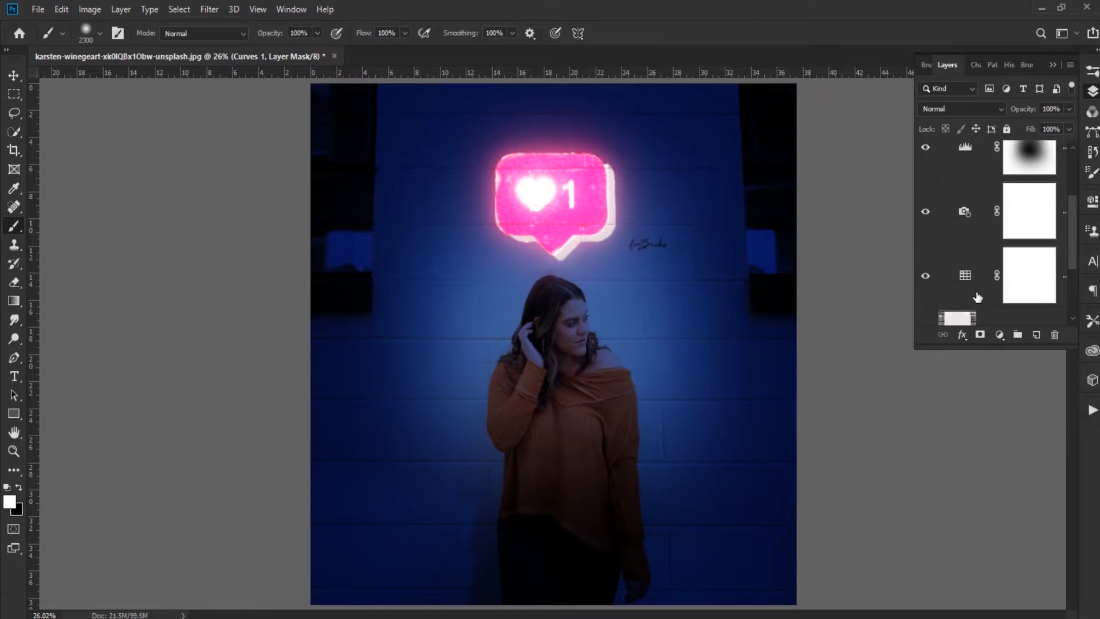
Step: Group the adjustment layers from Curves down to Color Lookup into one layer group and expand it
{"action": "left_click", "coordinate": [978, 298], "text": "shift"}
{"action": "left_click", "coordinate": [1018, 336]}
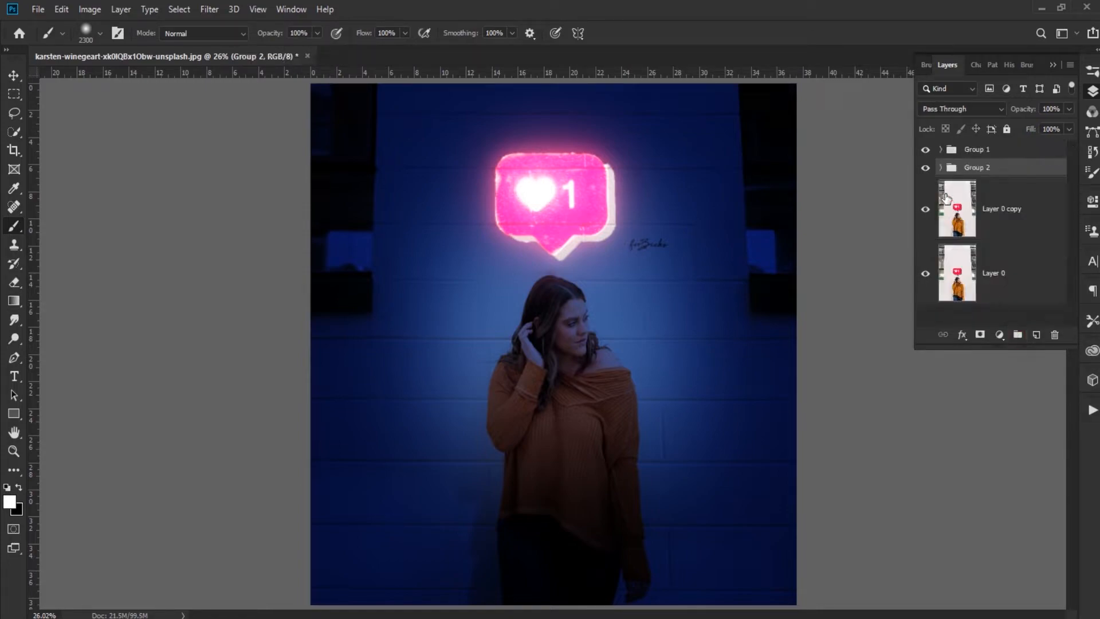
{"action": "left_click", "coordinate": [941, 167]}
Step: Paint black on the Color Lookup layer mask around the woman with the 2300-pixel brush at 22% opacity and 14% flow
{"action": "left_click", "coordinate": [1048, 318]}
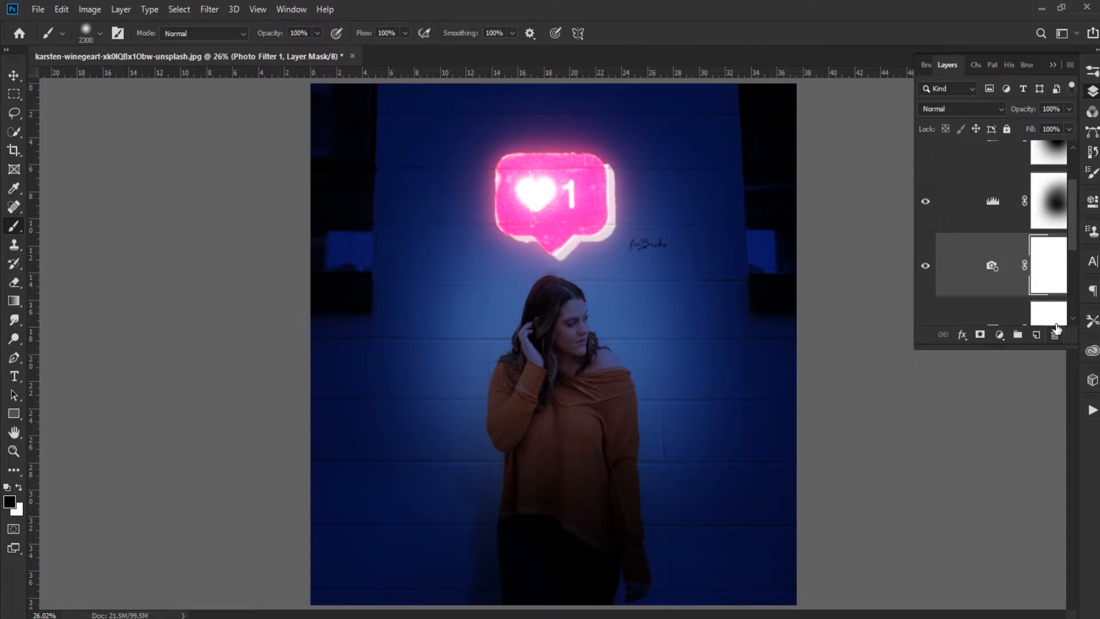
{"action": "scroll", "coordinate": [996, 229], "scroll_direction": "down", "scroll_amount": 1}
{"action": "key", "text": "x"}
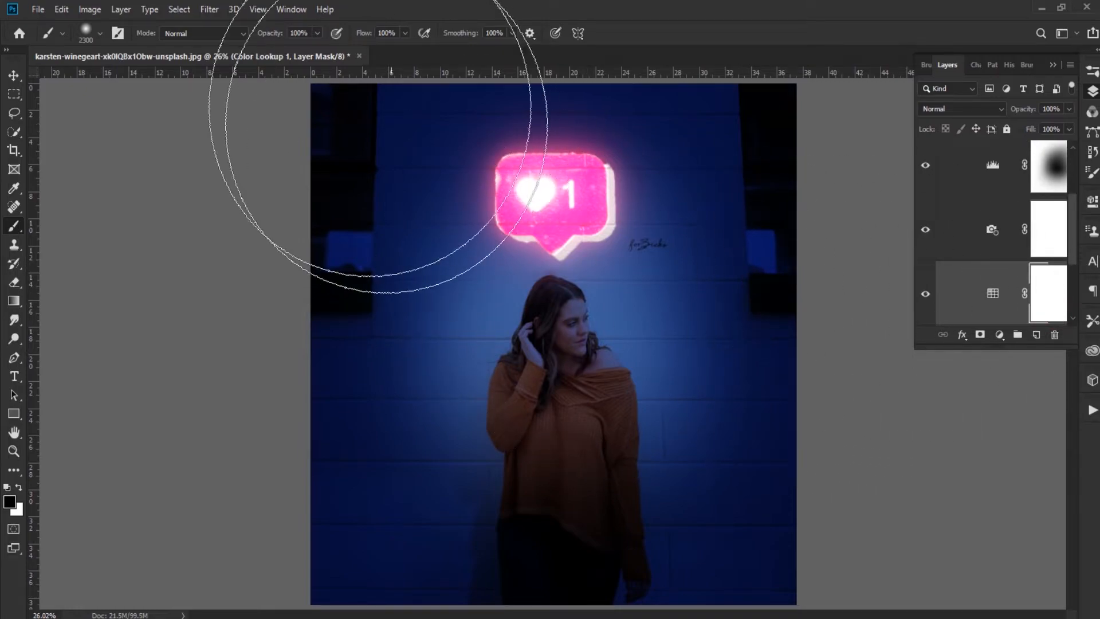
{"action": "left_click", "coordinate": [318, 33]}
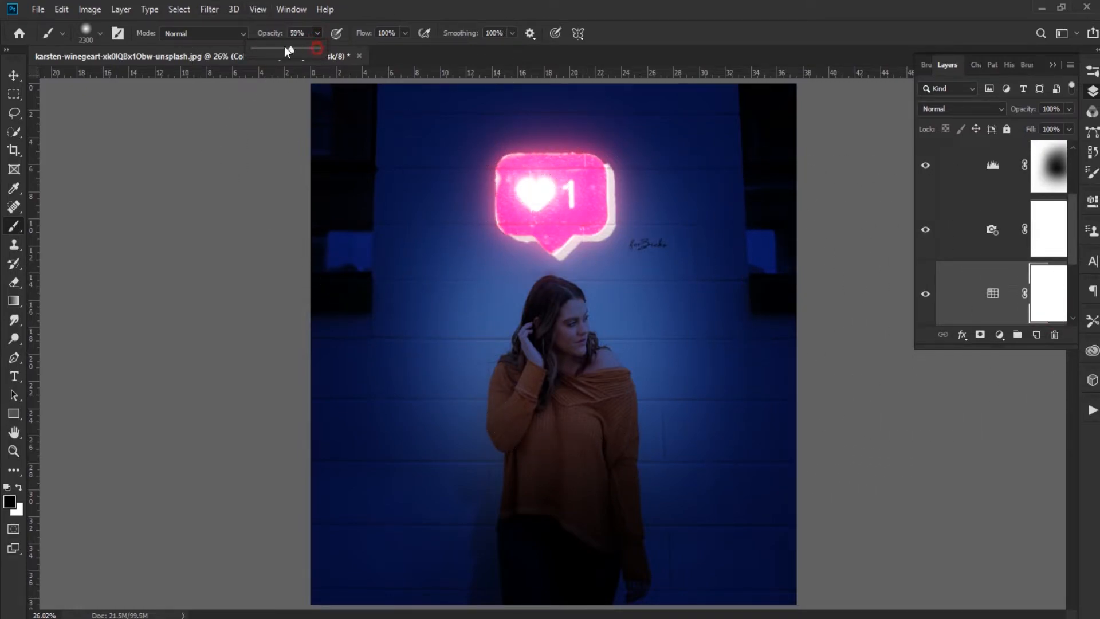
{"action": "left_click", "coordinate": [405, 33]}
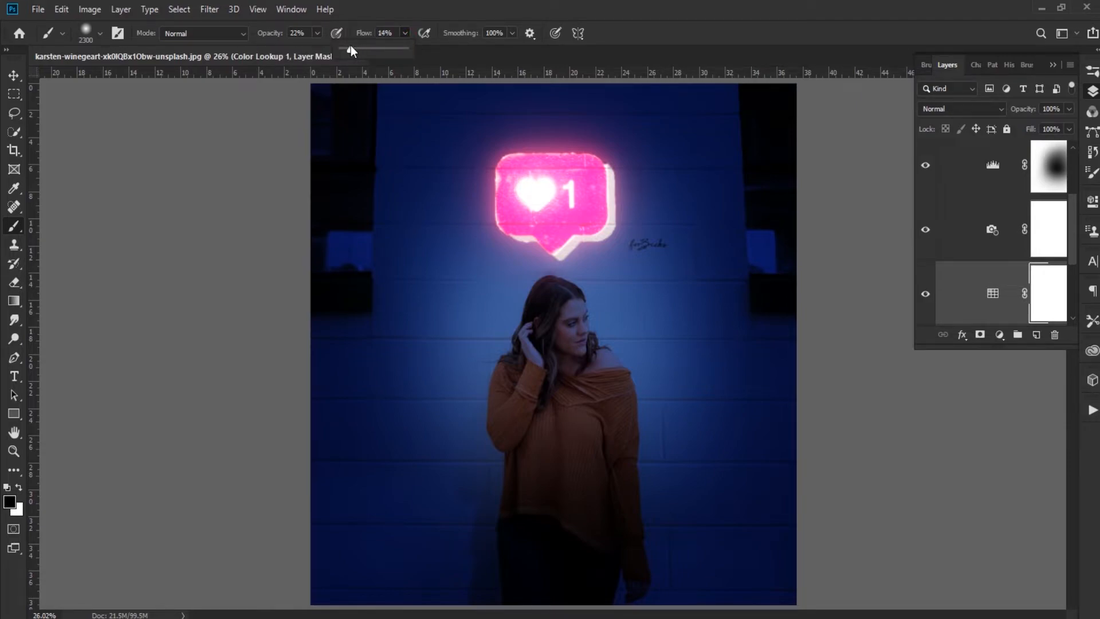
{"action": "left_click", "coordinate": [572, 338]}
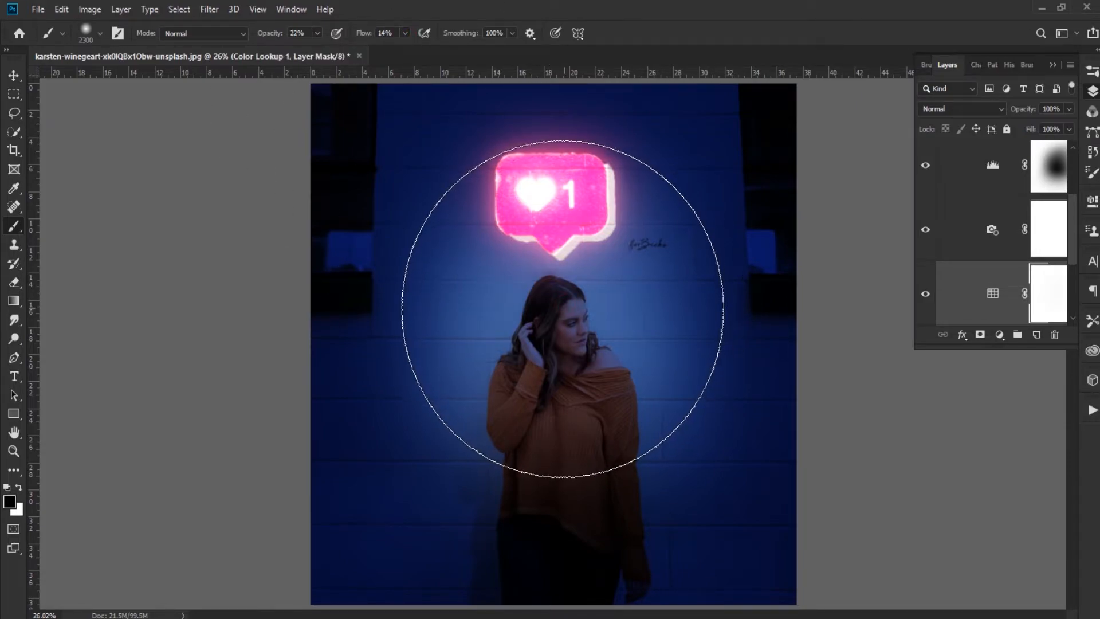
{"action": "left_click_drag", "start_coordinate": [562, 308], "coordinate": [552, 325]}
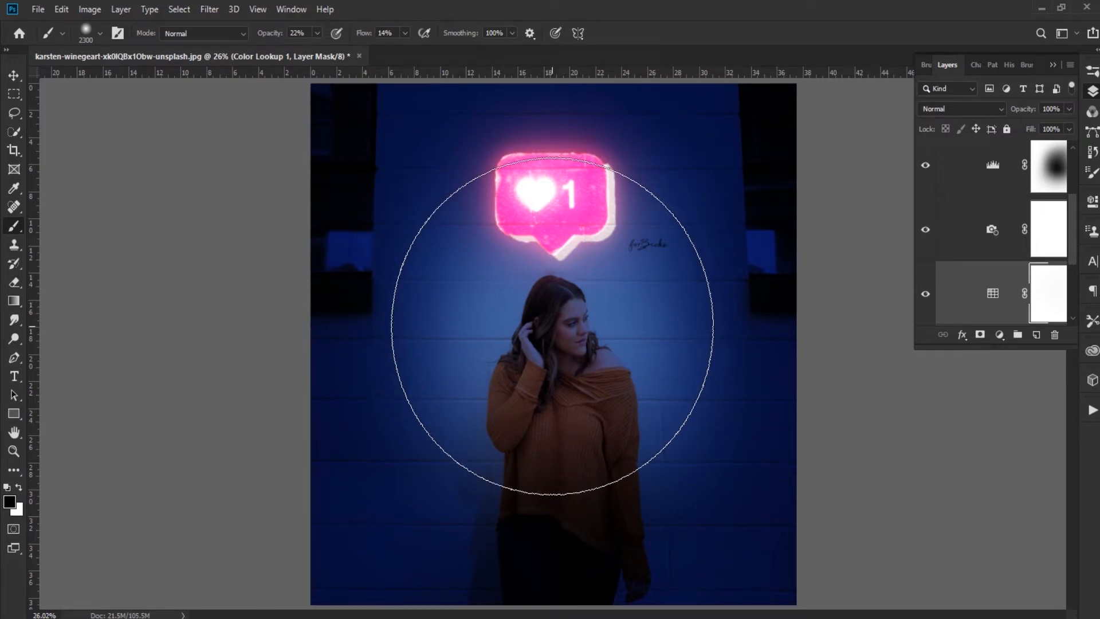
Step: Paint the Color Lookup layer mask over the woman with the brush reduced to 1200 pixels, and collapse the adjustment group
{"action": "key", "text": "bracketleft"}
{"action": "key", "text": "bracketleft"}
{"action": "key", "text": "bracketleft"}
{"action": "key", "text": "bracketleft"}
{"action": "key", "text": "bracketleft"}
{"action": "key", "text": "bracketleft"}
{"action": "key", "text": "bracketleft"}
{"action": "key", "text": "bracketleft"}
{"action": "key", "text": "bracketleft"}
{"action": "key", "text": "bracketleft"}
{"action": "key", "text": "bracketleft"}
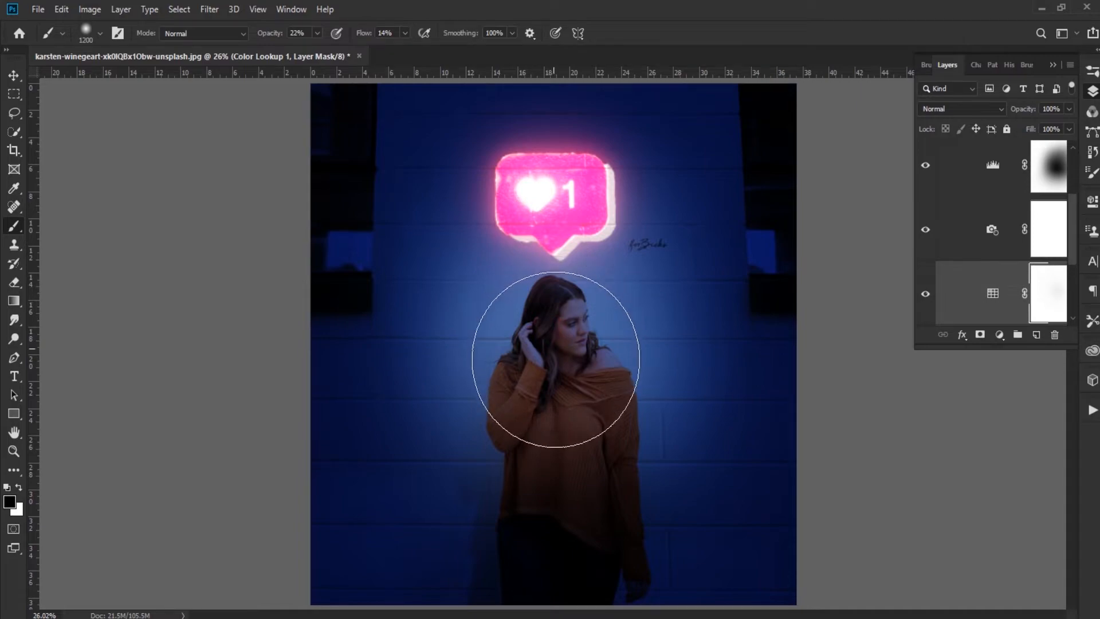
{"action": "scroll", "coordinate": [1002, 241], "scroll_direction": "up", "scroll_amount": 3}
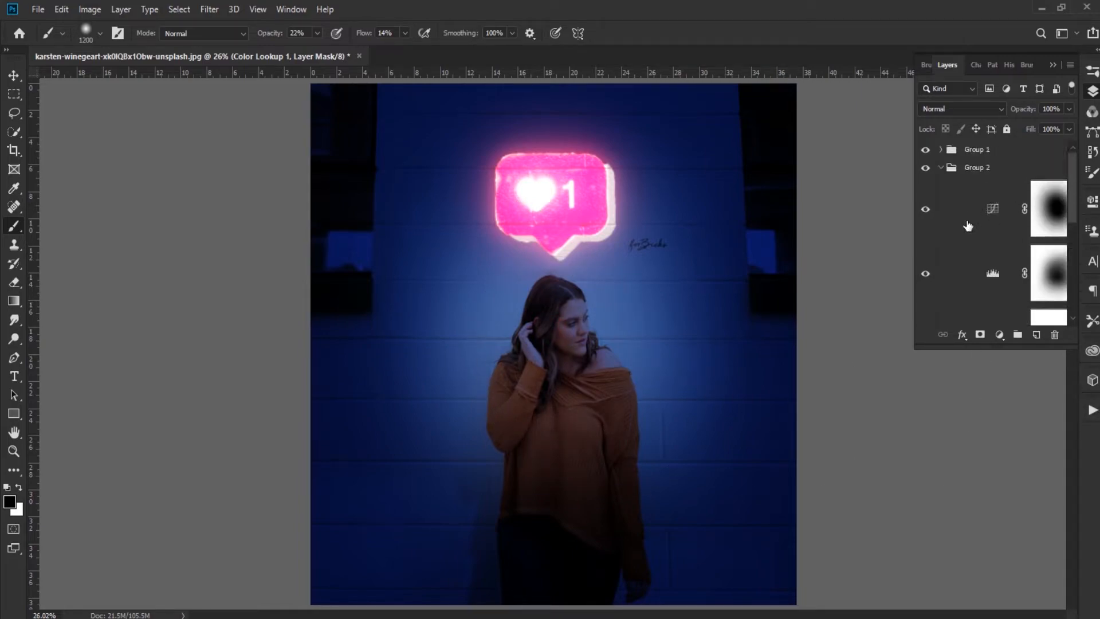
{"action": "left_click", "coordinate": [943, 169]}
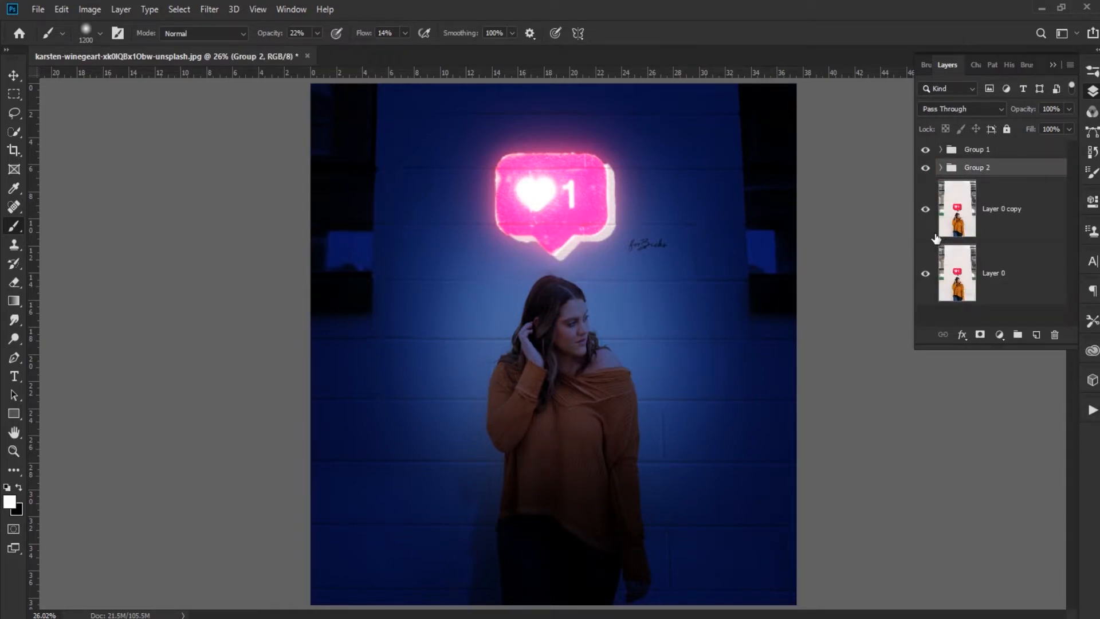
Step: Stamp all visible layers into a new layer above Group 1 and convert it to a smart object
{"action": "key", "text": "alt+bracketright"}
{"action": "key", "text": "ctrl+shift+alt+e"}
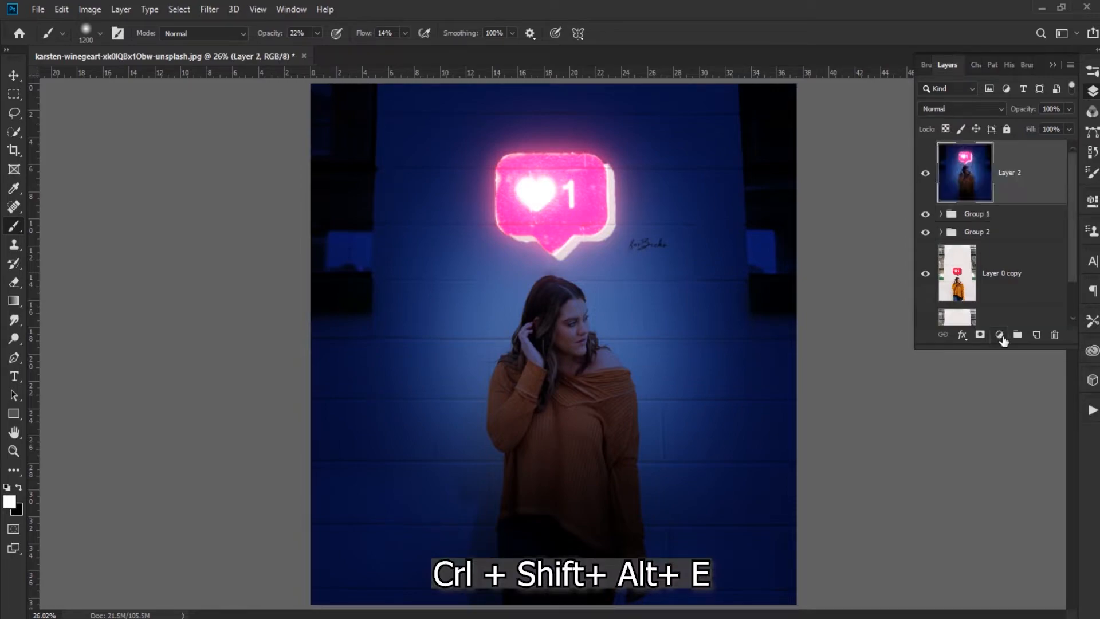
{"action": "right_click", "coordinate": [1028, 198]}
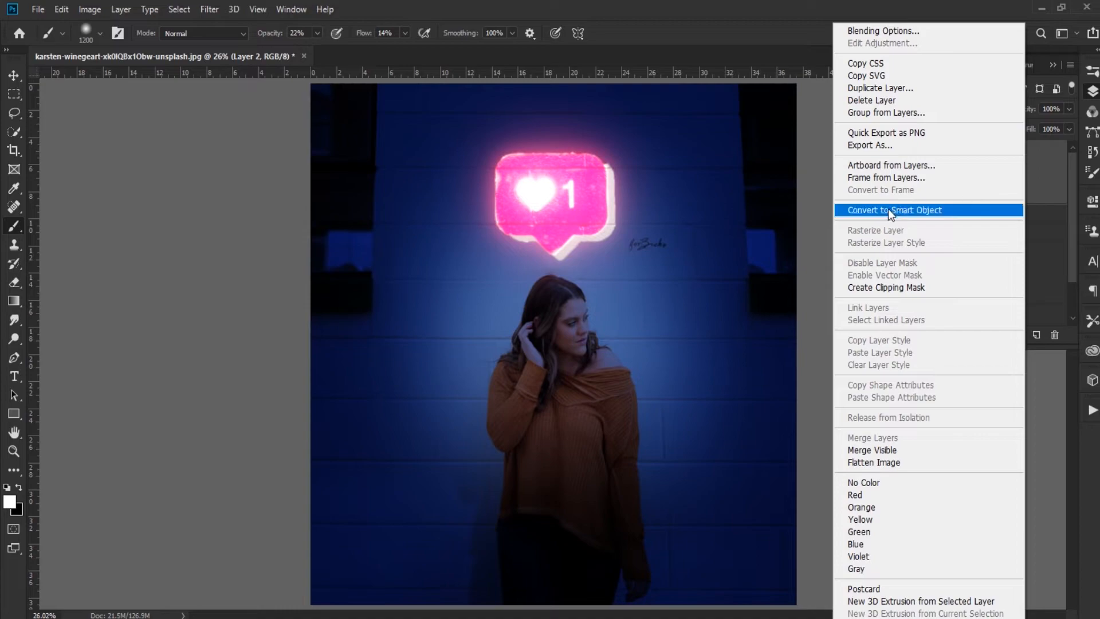
{"action": "left_click", "coordinate": [888, 209]}
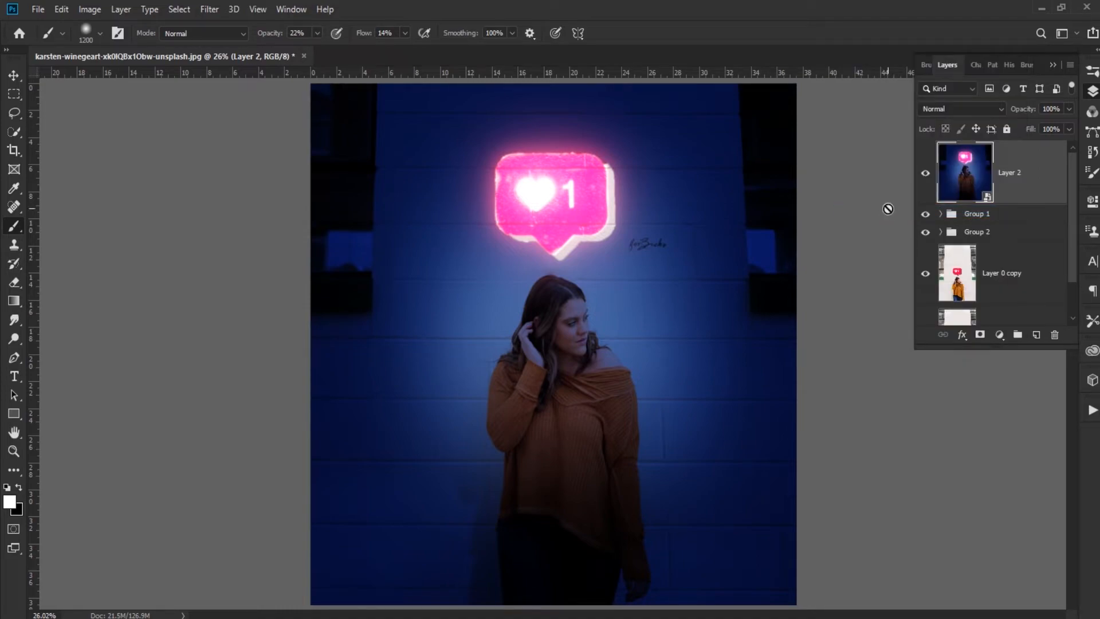
Step: Start the Camera Raw Filter on the stamped smart object and set Shadows to -100 and Blacks to -37
{"action": "left_click", "coordinate": [209, 9]}
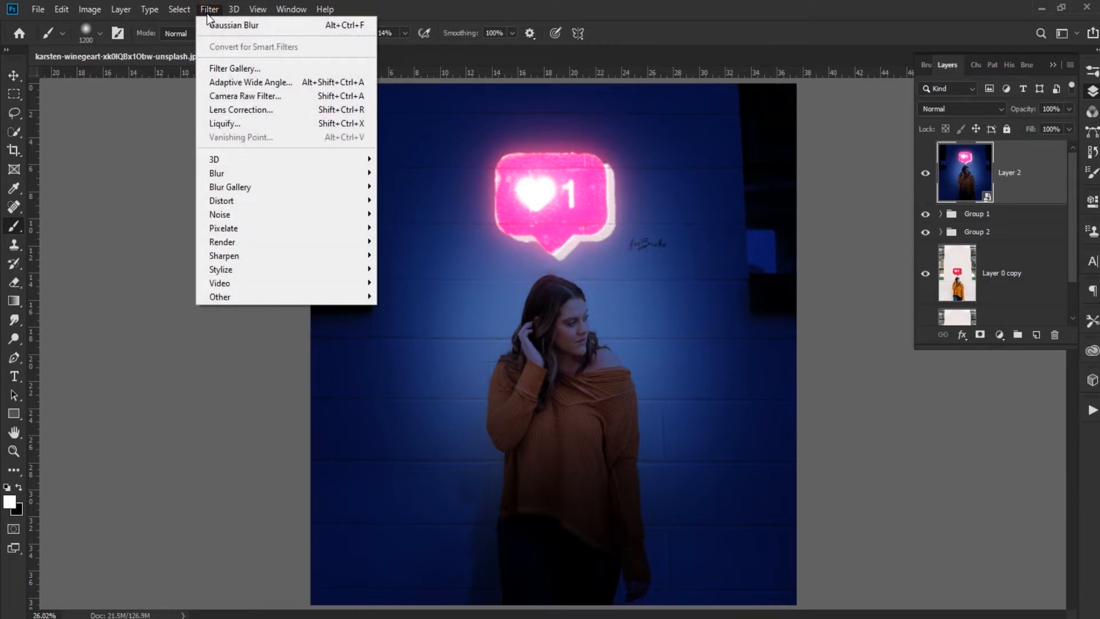
{"action": "left_click", "coordinate": [250, 94]}
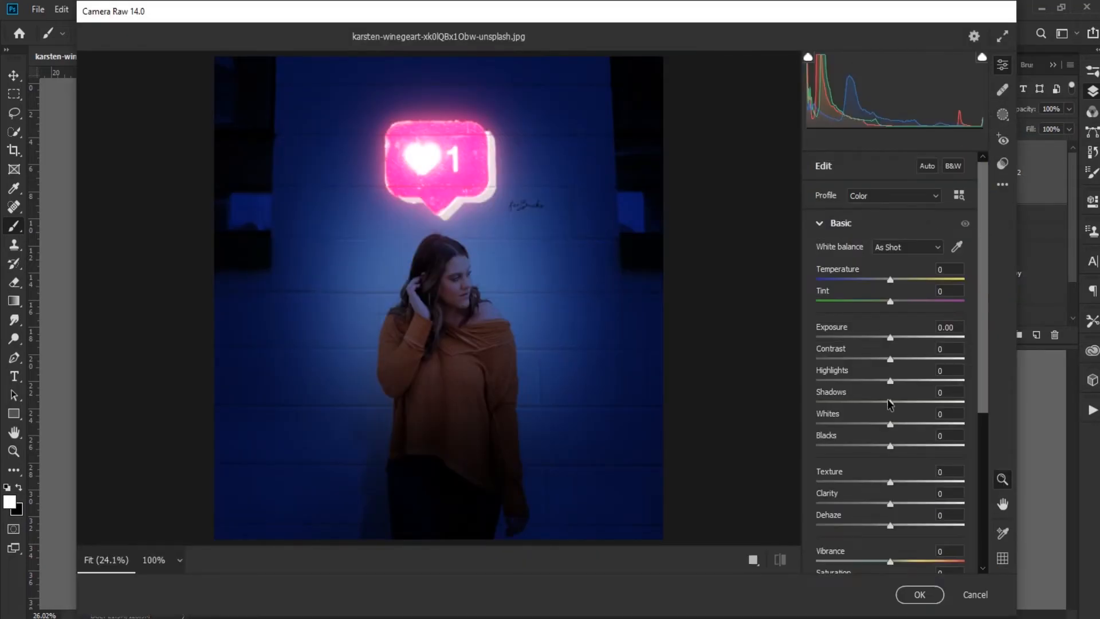
{"action": "left_click_drag", "start_coordinate": [890, 401], "coordinate": [799, 397]}
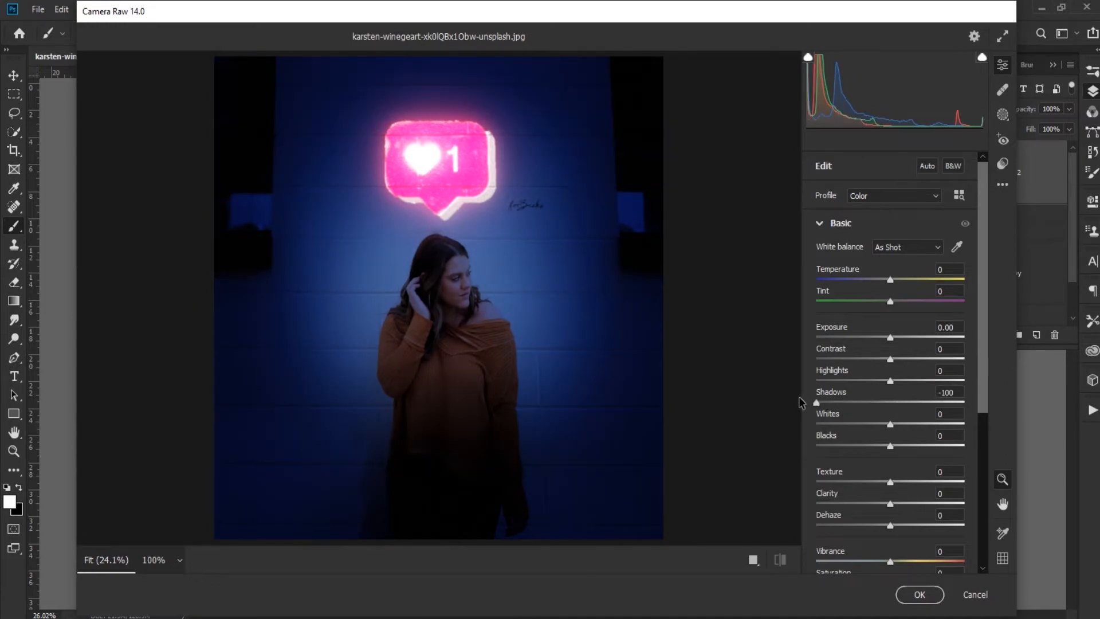
{"action": "left_click_drag", "start_coordinate": [891, 445], "coordinate": [862, 446]}
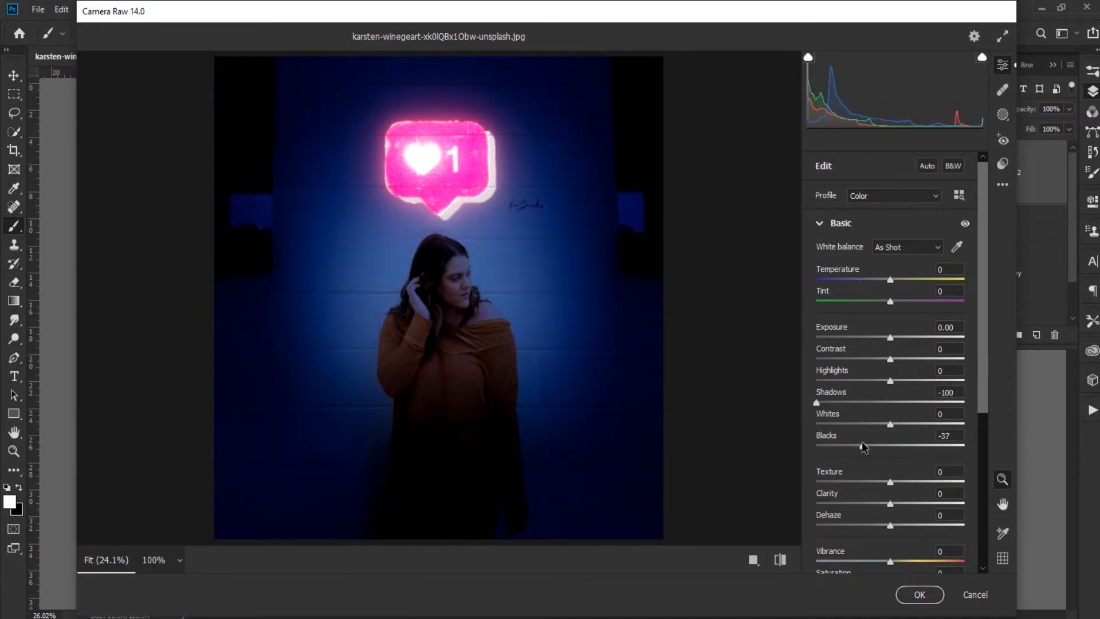
Step: Set Temperature to +6, Tint to +11, Whites to -11, Contrast to +20 and Exposure to +0.15
{"action": "mouse_move", "coordinate": [891, 302]}
{"action": "left_mouse_down"}
{"action": "mouse_move", "coordinate": [902, 308]}
{"action": "mouse_move", "coordinate": [884, 280]}
{"action": "mouse_move", "coordinate": [896, 282]}
{"action": "left_mouse_up"}
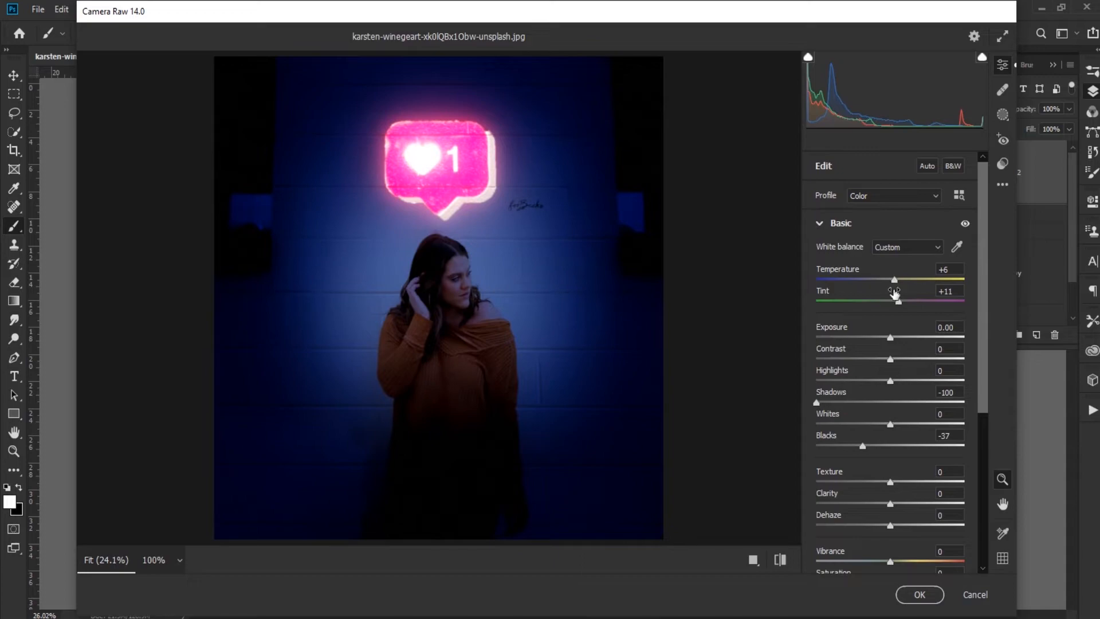
{"action": "scroll", "coordinate": [928, 471], "scroll_direction": "down", "scroll_amount": 3}
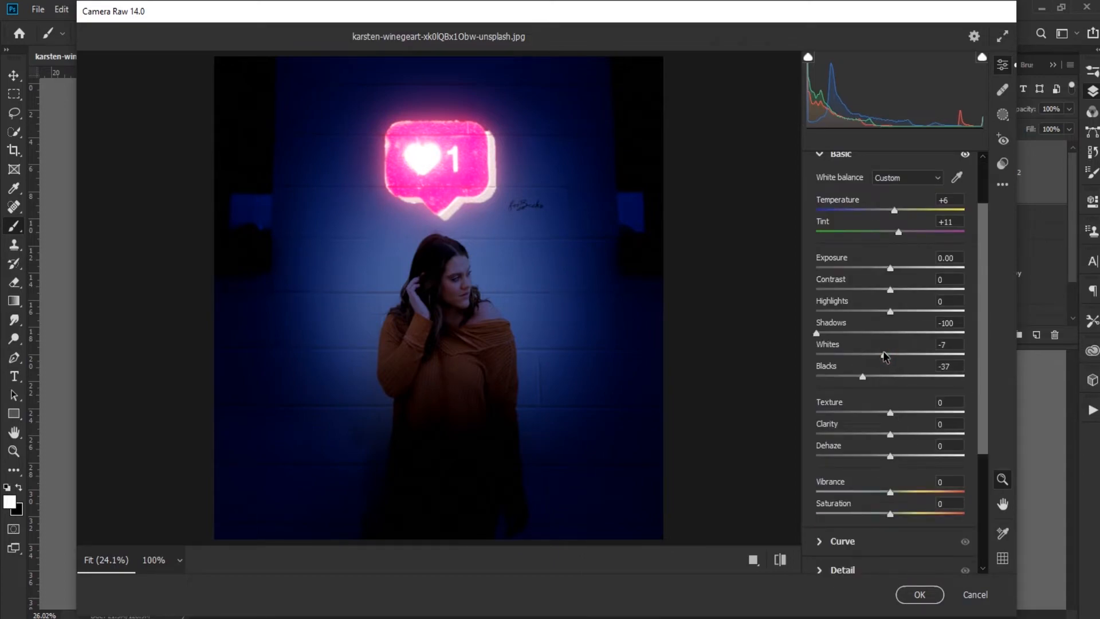
{"action": "left_click_drag", "start_coordinate": [890, 355], "coordinate": [882, 356]}
{"action": "mouse_move", "coordinate": [890, 290]}
{"action": "left_mouse_down"}
{"action": "mouse_move", "coordinate": [905, 290]}
{"action": "mouse_move", "coordinate": [896, 272]}
{"action": "left_mouse_up"}
Step: Color grade the midtones with hue 335 and saturation 49, and the shadows with hue 357, saturation about 74 and luminance 12
{"action": "scroll", "coordinate": [924, 398], "scroll_direction": "down", "scroll_amount": 5}
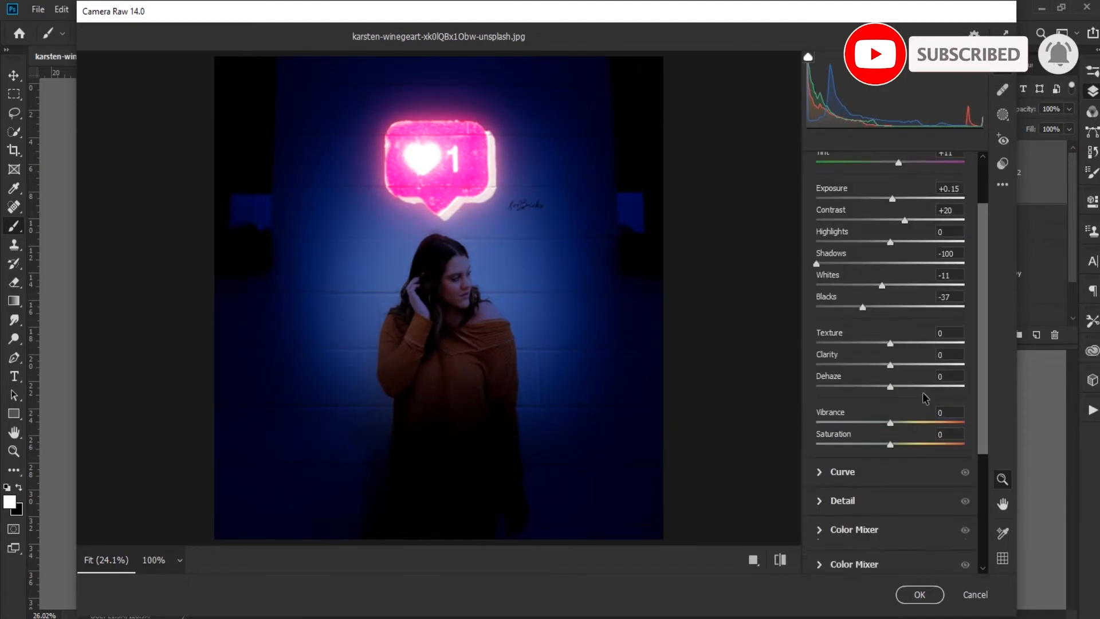
{"action": "left_click", "coordinate": [848, 442]}
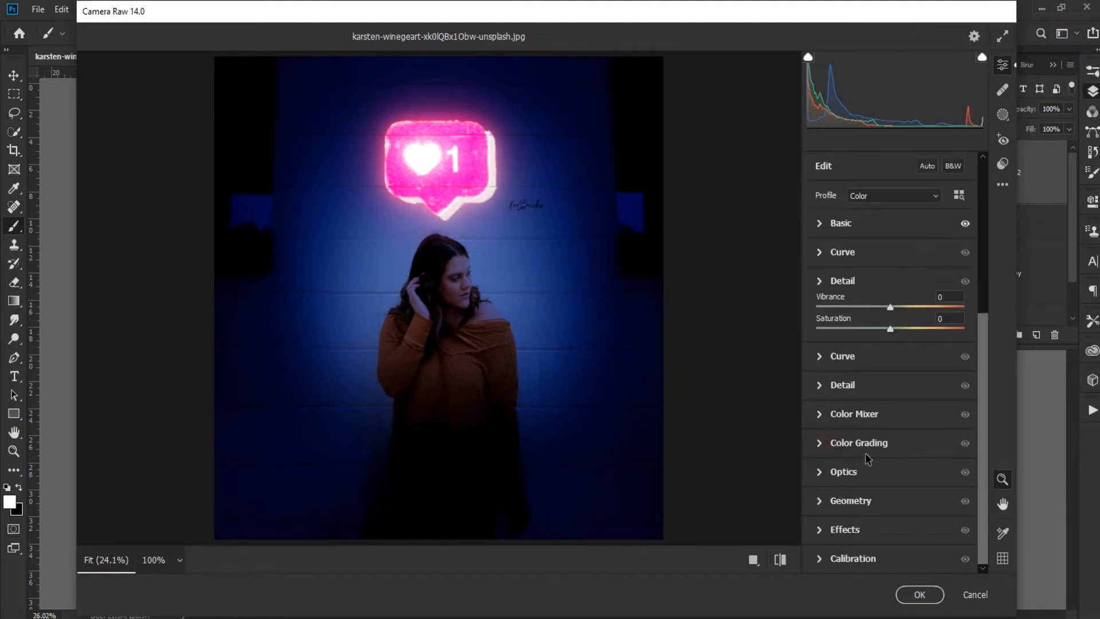
{"action": "left_click_drag", "start_coordinate": [890, 299], "coordinate": [903, 306]}
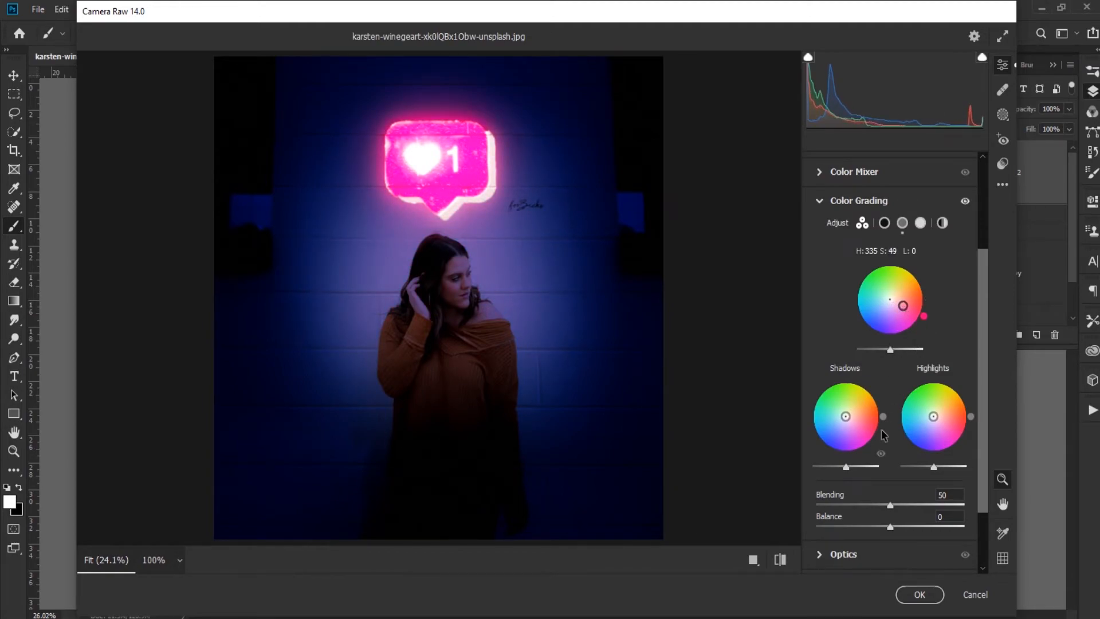
{"action": "left_click_drag", "start_coordinate": [846, 417], "coordinate": [857, 418]}
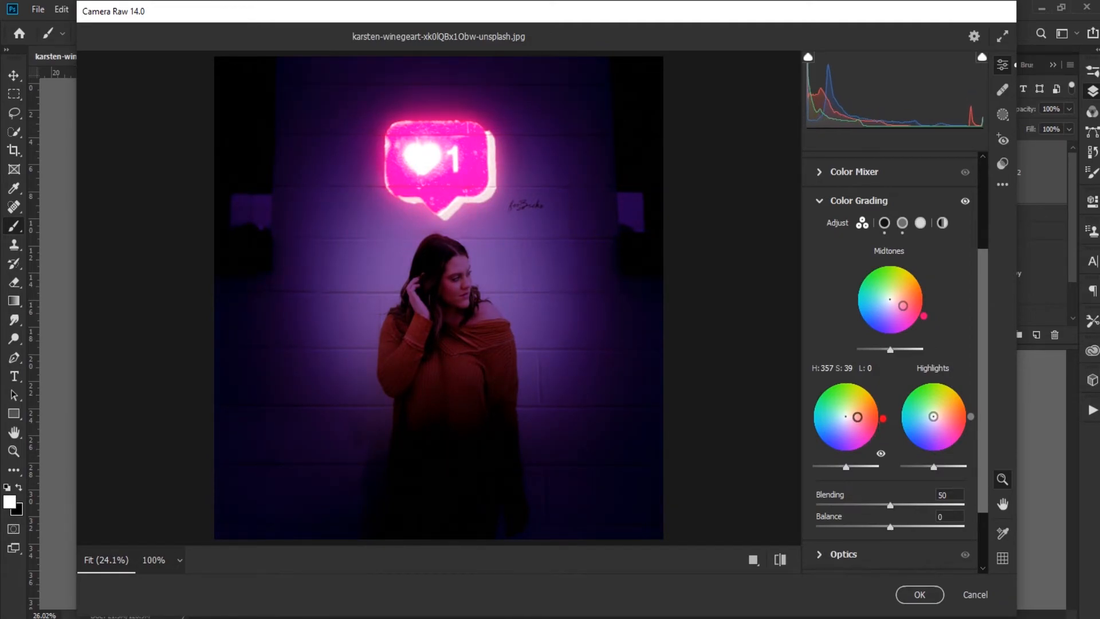
{"action": "left_click_drag", "start_coordinate": [846, 466], "coordinate": [849, 466]}
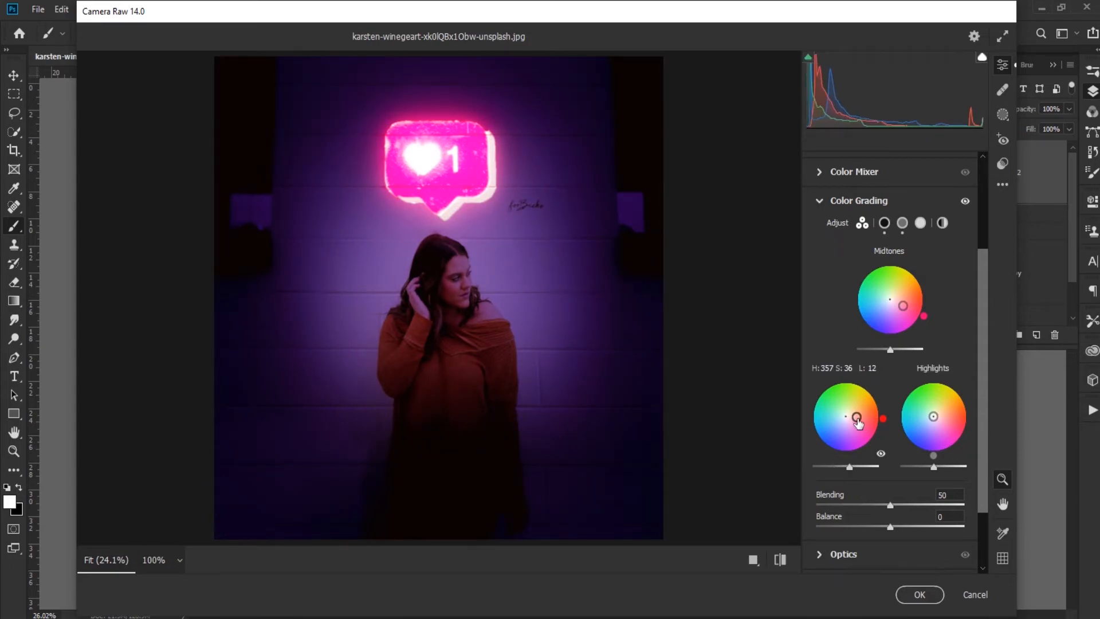
{"action": "left_click_drag", "start_coordinate": [857, 417], "coordinate": [866, 418]}
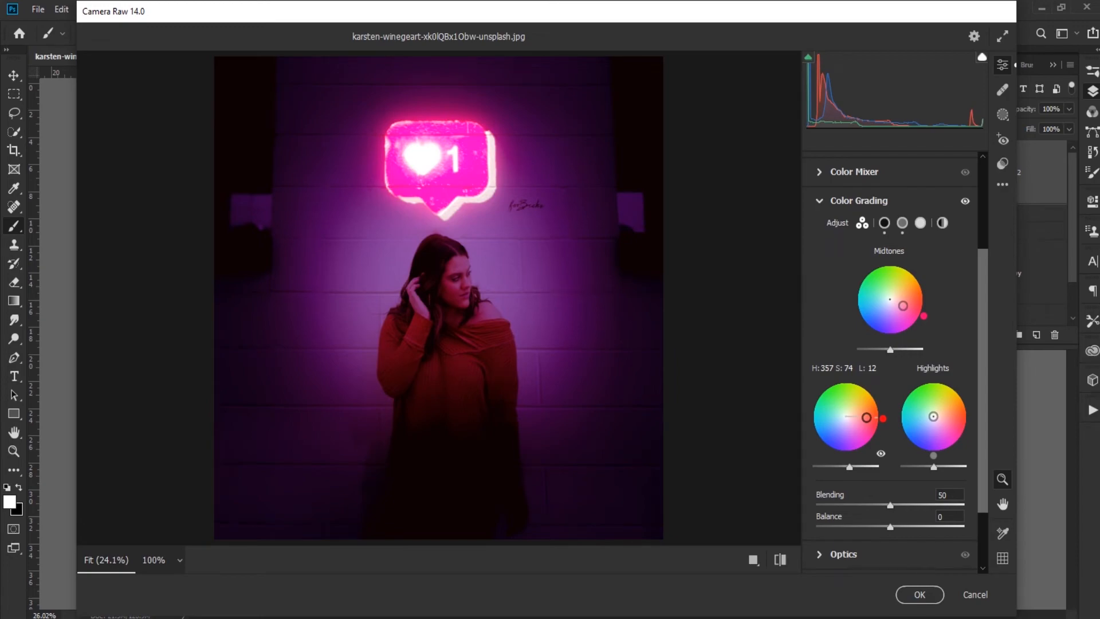
Step: Adjust the Basic settings to Exposure +0.35, Whites -25 and Highlights +10
{"action": "scroll", "coordinate": [925, 339], "scroll_direction": "up", "scroll_amount": 5}
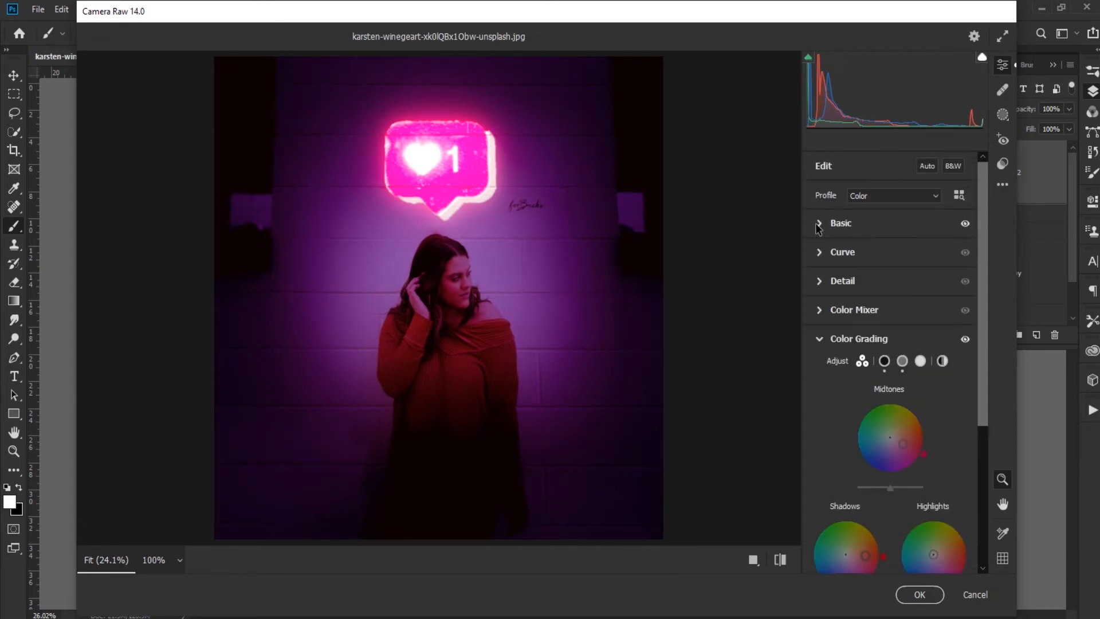
{"action": "left_click", "coordinate": [841, 183]}
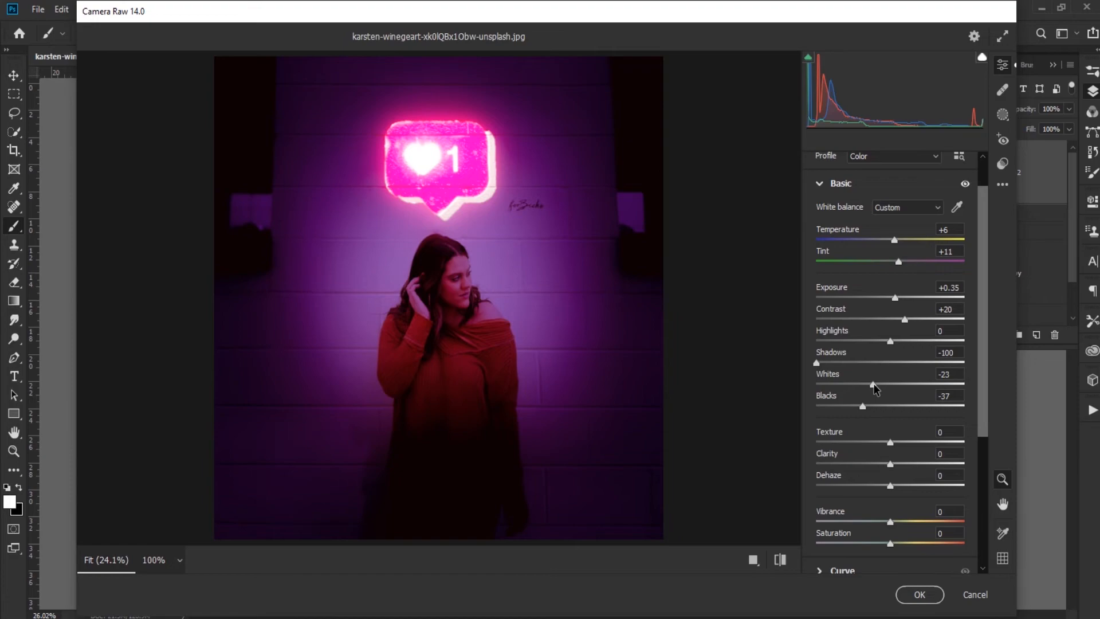
{"action": "left_click_drag", "start_coordinate": [875, 388], "coordinate": [872, 384]}
{"action": "left_click_drag", "start_coordinate": [890, 341], "coordinate": [898, 342]}
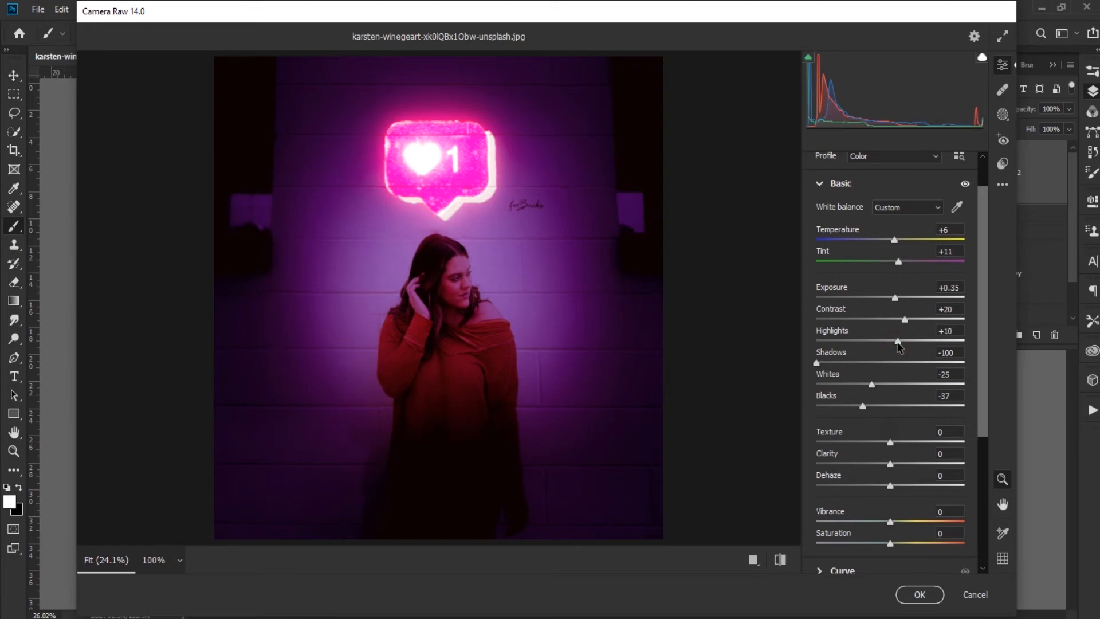
Step: Slightly lower the midtones luminance in Color Grading and apply the Camera Raw Filter
{"action": "scroll", "coordinate": [863, 435], "scroll_direction": "down", "scroll_amount": 5}
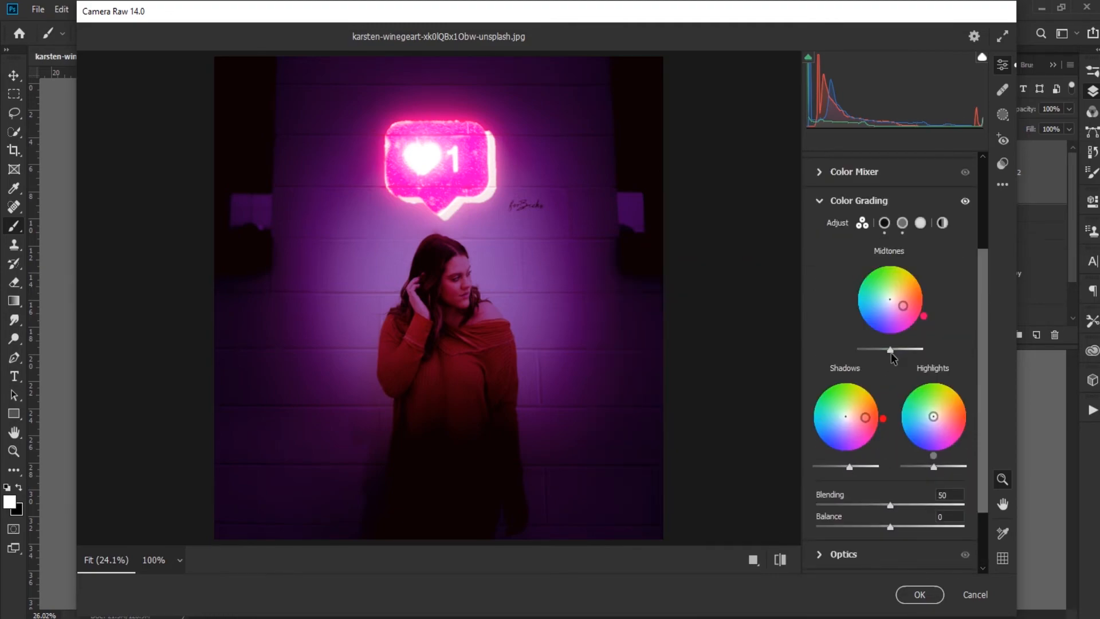
{"action": "mouse_move", "coordinate": [892, 352]}
{"action": "left_mouse_down"}
{"action": "mouse_move", "coordinate": [878, 353]}
{"action": "mouse_move", "coordinate": [887, 355]}
{"action": "left_mouse_up"}
{"action": "scroll", "coordinate": [917, 487], "scroll_direction": "down", "scroll_amount": 3}
{"action": "left_click", "coordinate": [920, 594]}
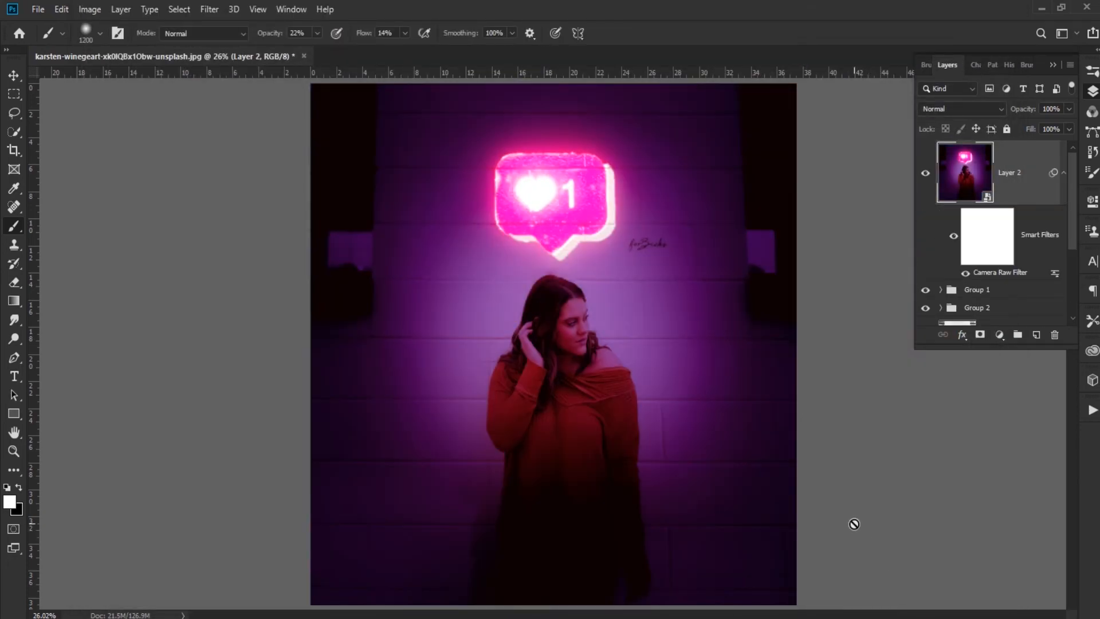
Step: Compare the finished night scene with the original photo by alternately isolating Layer 0 and showing all layers
{"action": "scroll", "coordinate": [962, 296], "scroll_direction": "down", "scroll_amount": 2}
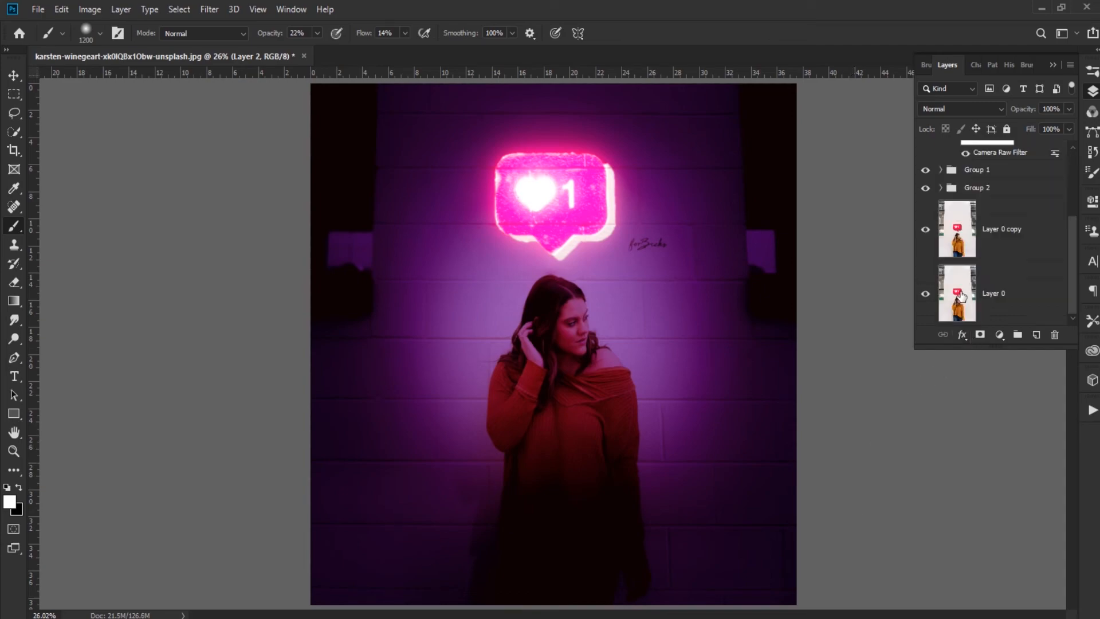
{"action": "left_click", "coordinate": [925, 296], "text": "alt"}
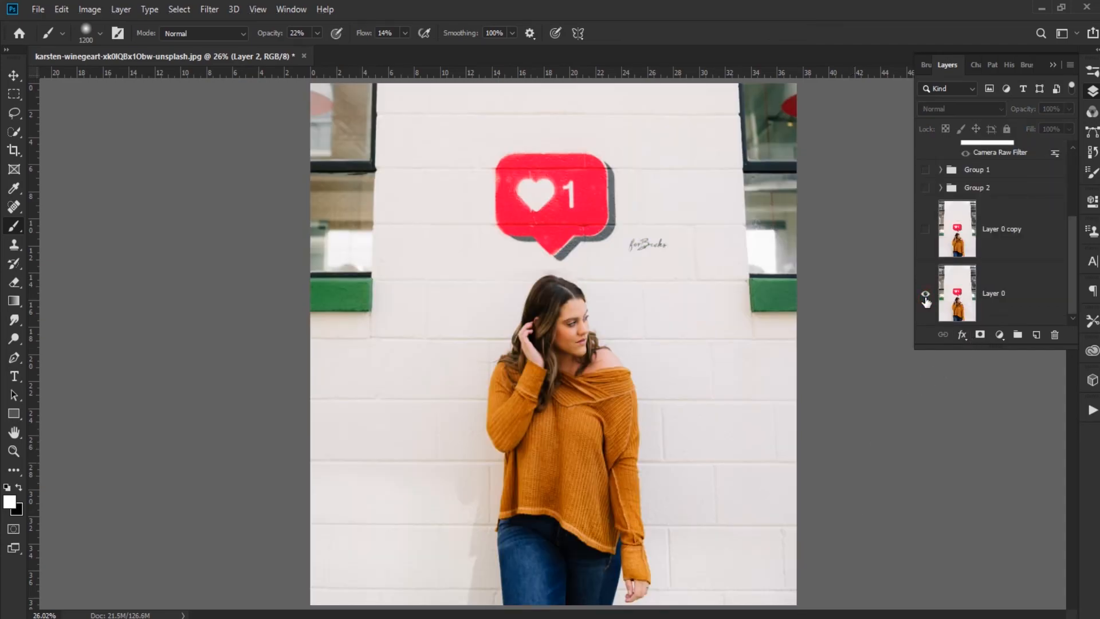
{"action": "left_click", "coordinate": [925, 295], "text": "alt"}
{"action": "left_click", "coordinate": [926, 295], "text": "alt"}
{"action": "left_click", "coordinate": [926, 296], "text": "alt"}
{"action": "left_click", "coordinate": [925, 296], "text": "alt"}
{"action": "left_click", "coordinate": [926, 296], "text": "alt"}
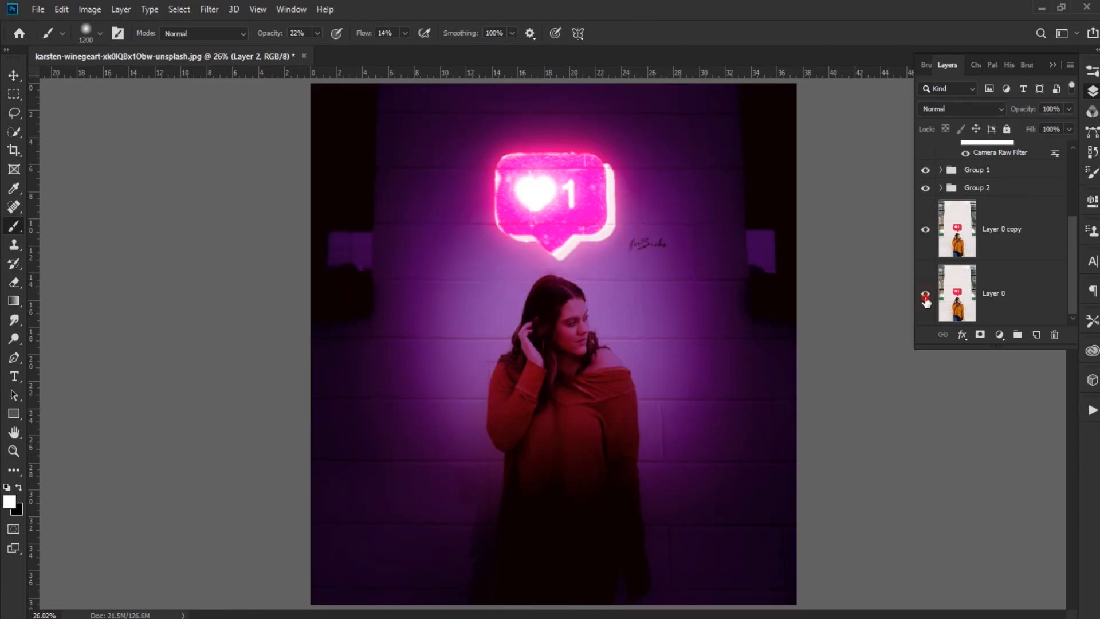
{"action": "left_click", "coordinate": [925, 296], "text": "alt"}
{"action": "left_click", "coordinate": [925, 296], "text": "alt"}
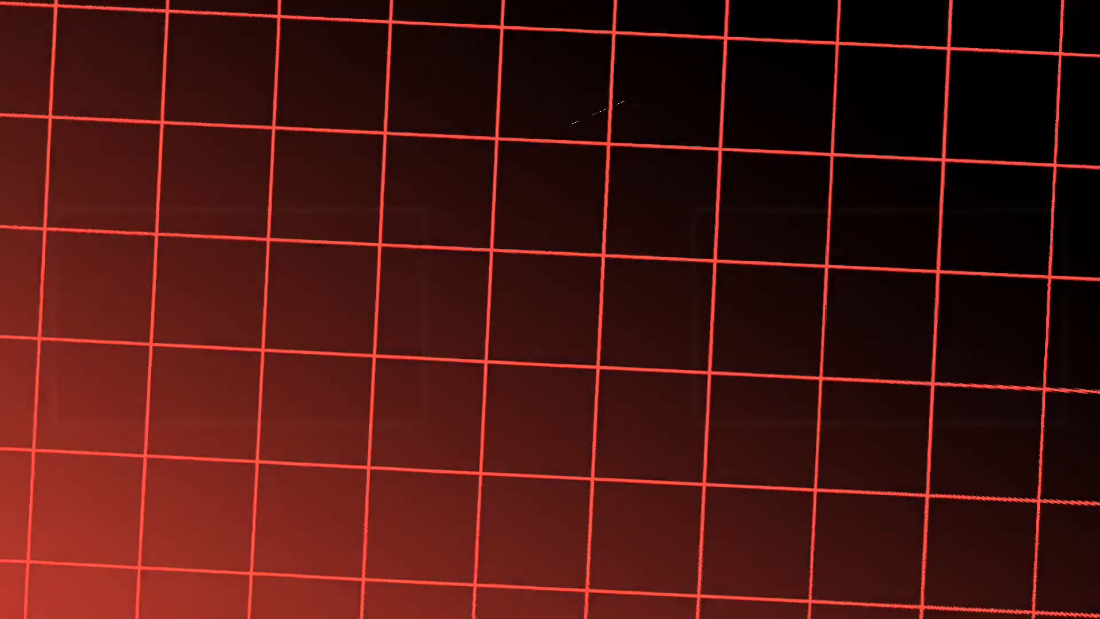